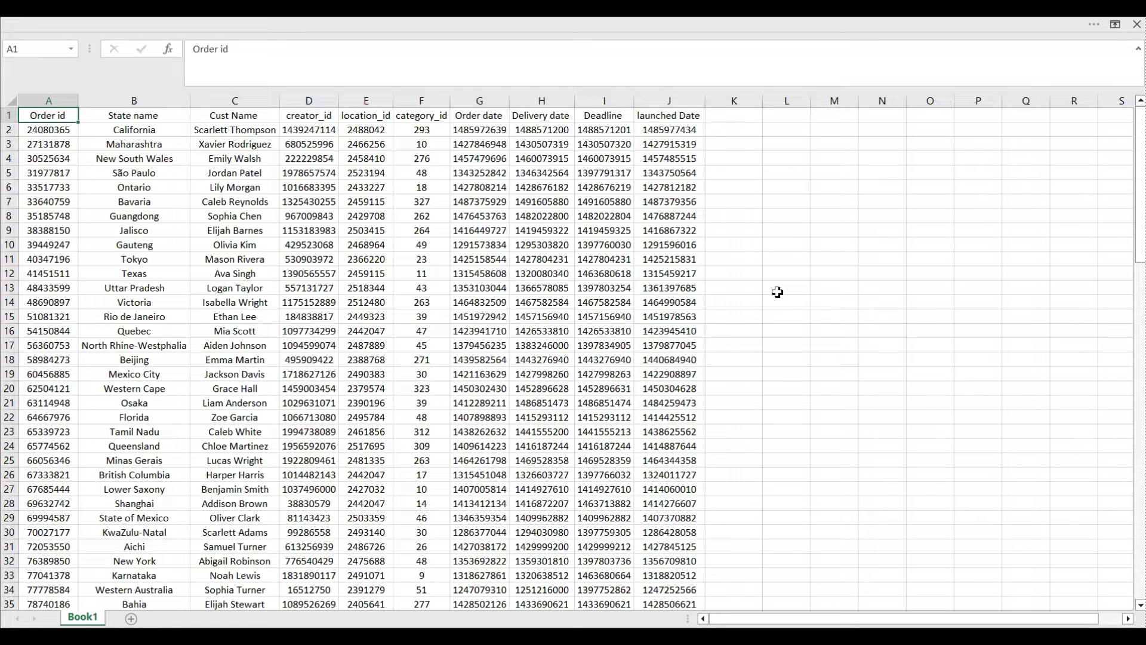
Step: Review the Order date, Delivery date, Deadline and launched Date column headings
click(476, 117)
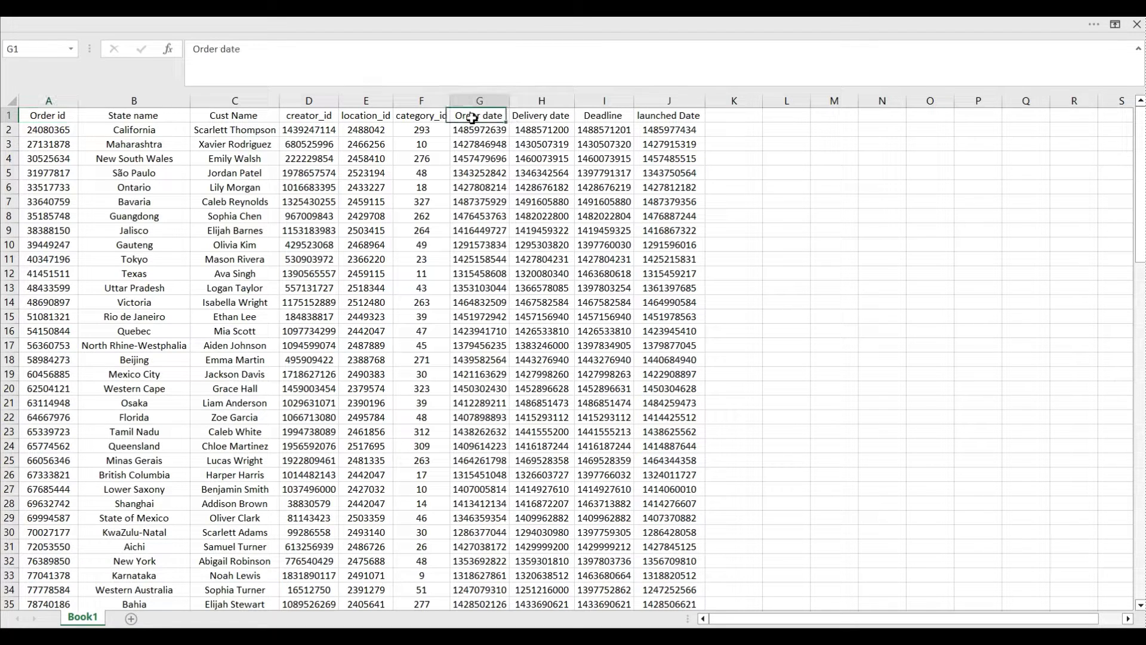
click(556, 118)
click(621, 116)
click(687, 116)
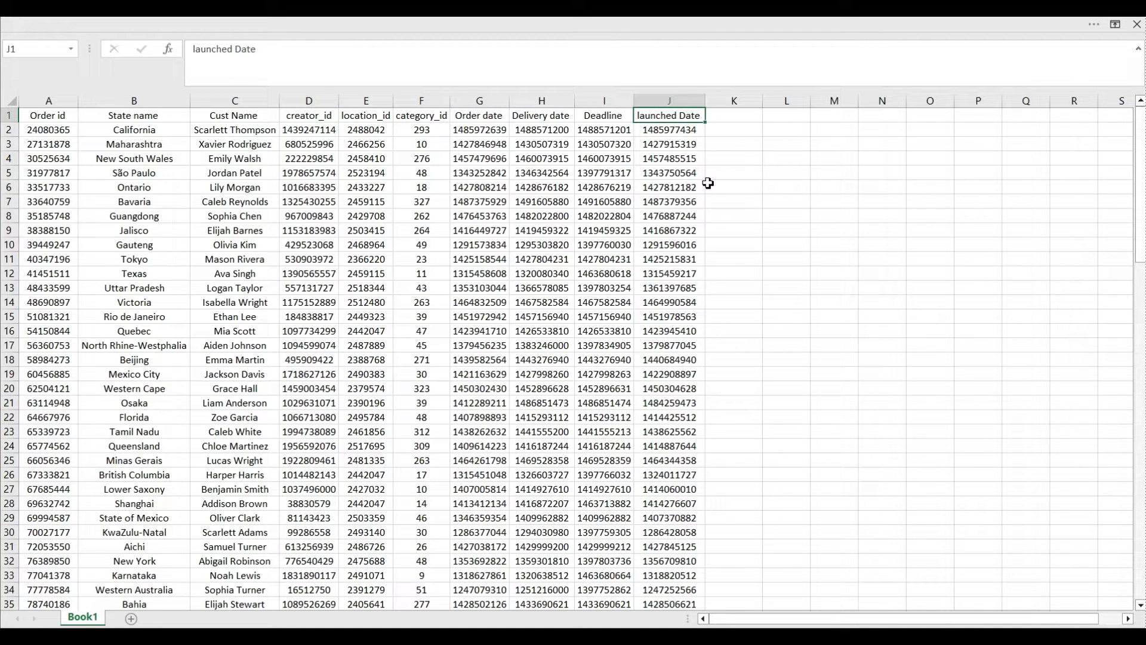
click(753, 137)
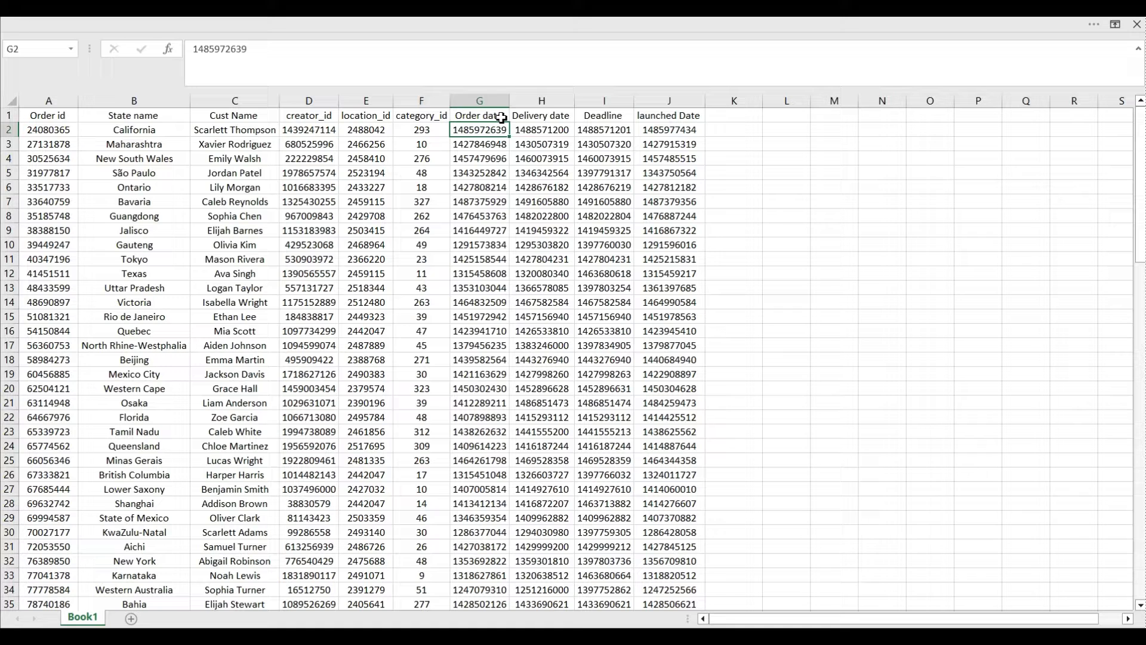
Step: Insert a new column before Delivery date and title it Order date
click(541, 100)
right_click(532, 135)
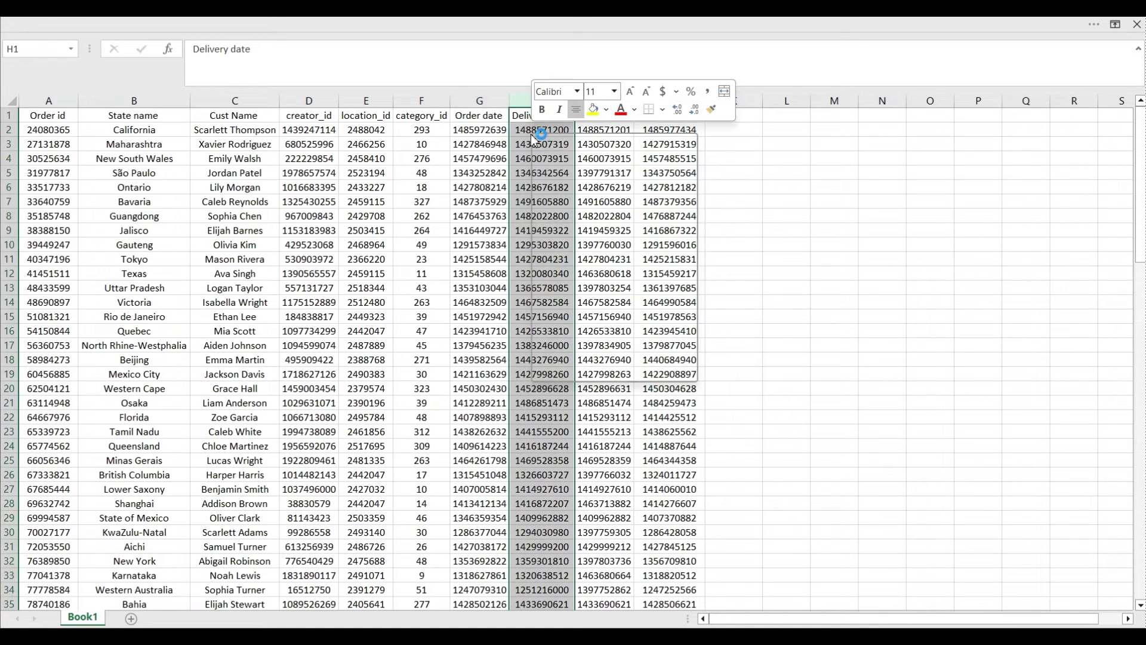
click(568, 266)
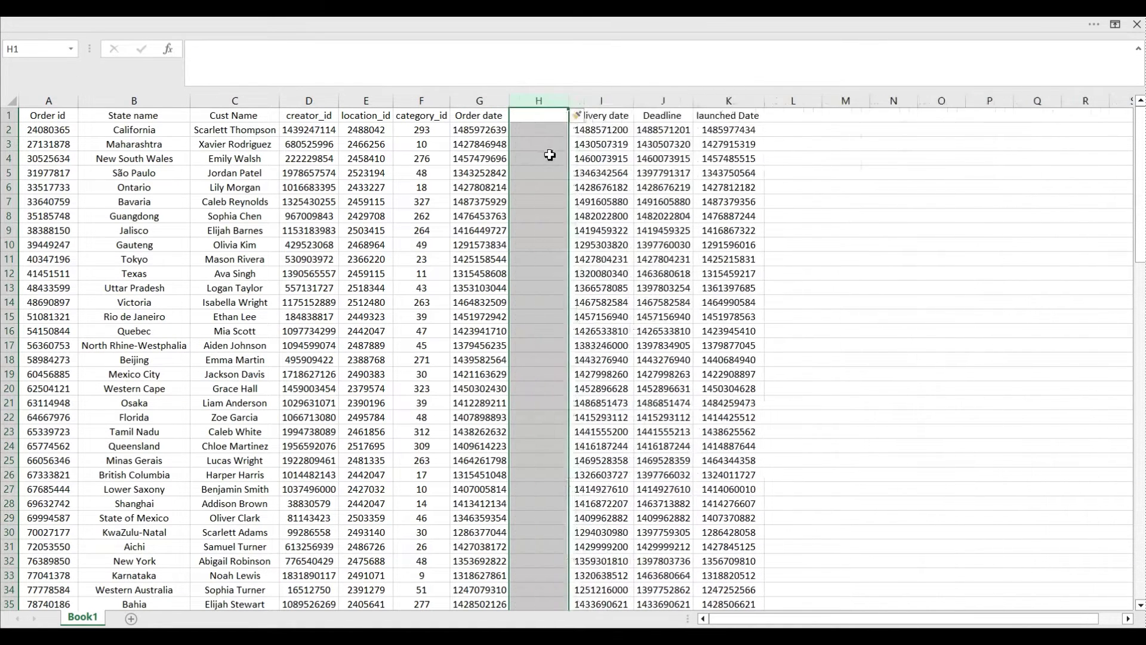
click(537, 115)
text(Order date)
key(Return)
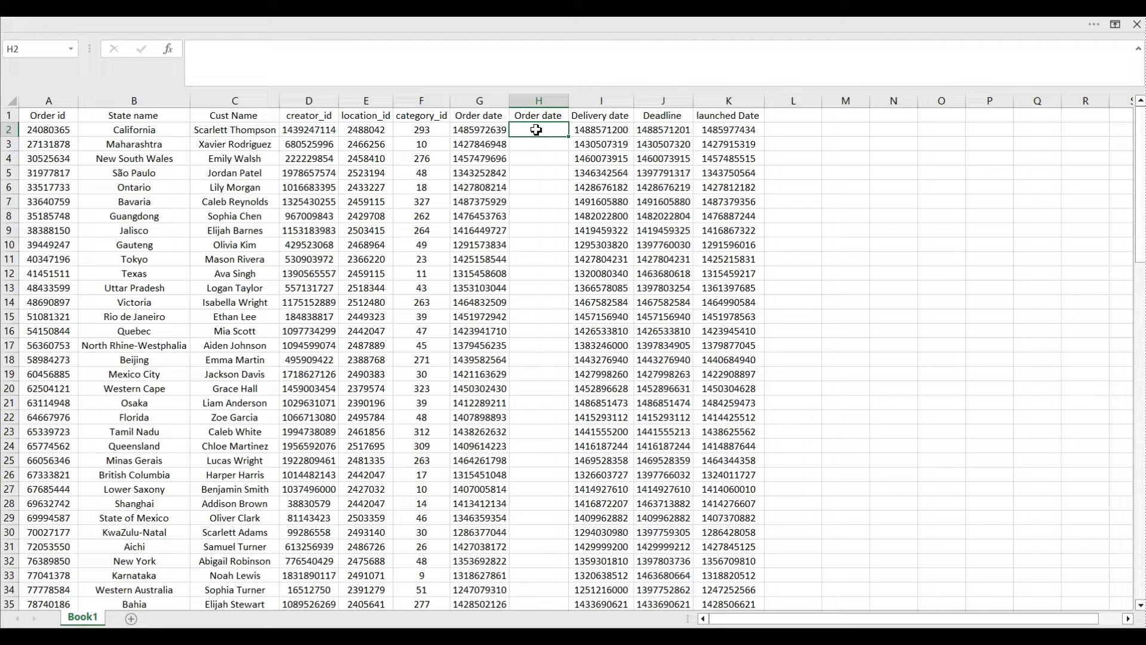
Step: Enter =G2/86400+DATE(1970,1,1) in H2 to convert the epoch to 42767.7574
text(=)
click(479, 129)
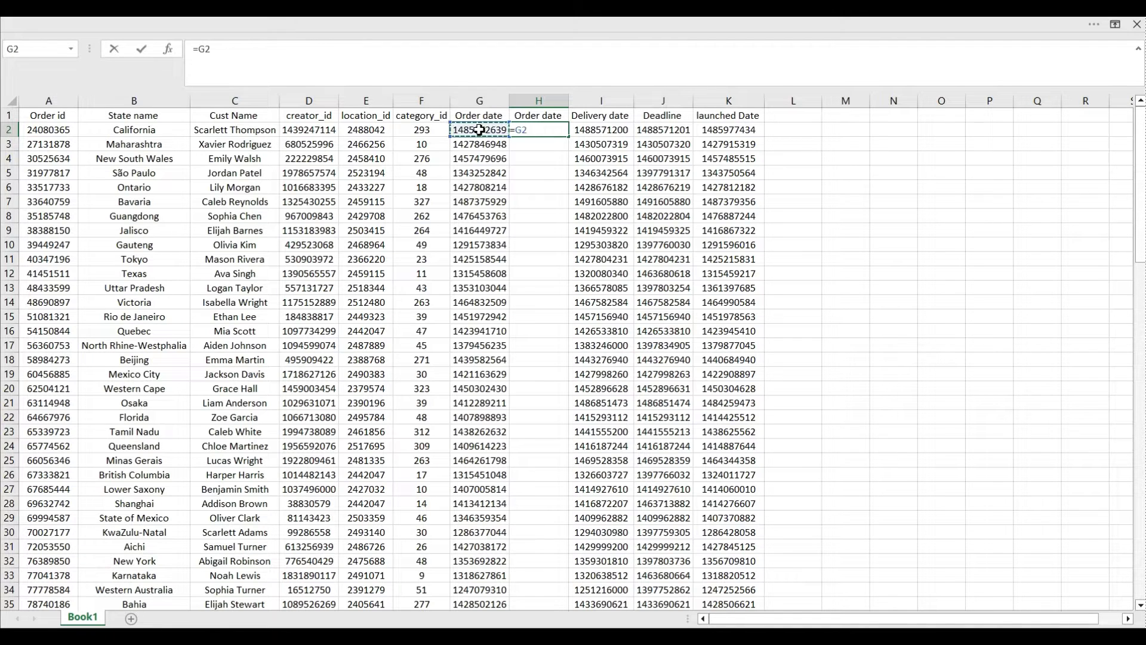
text(/86400)
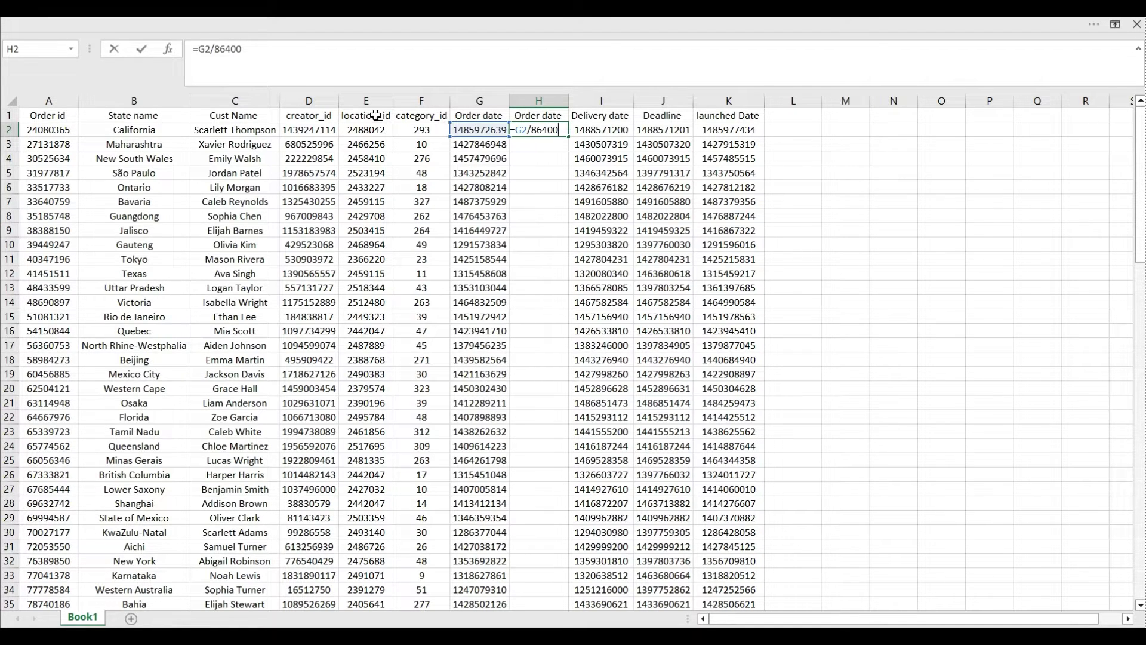
text(+date)
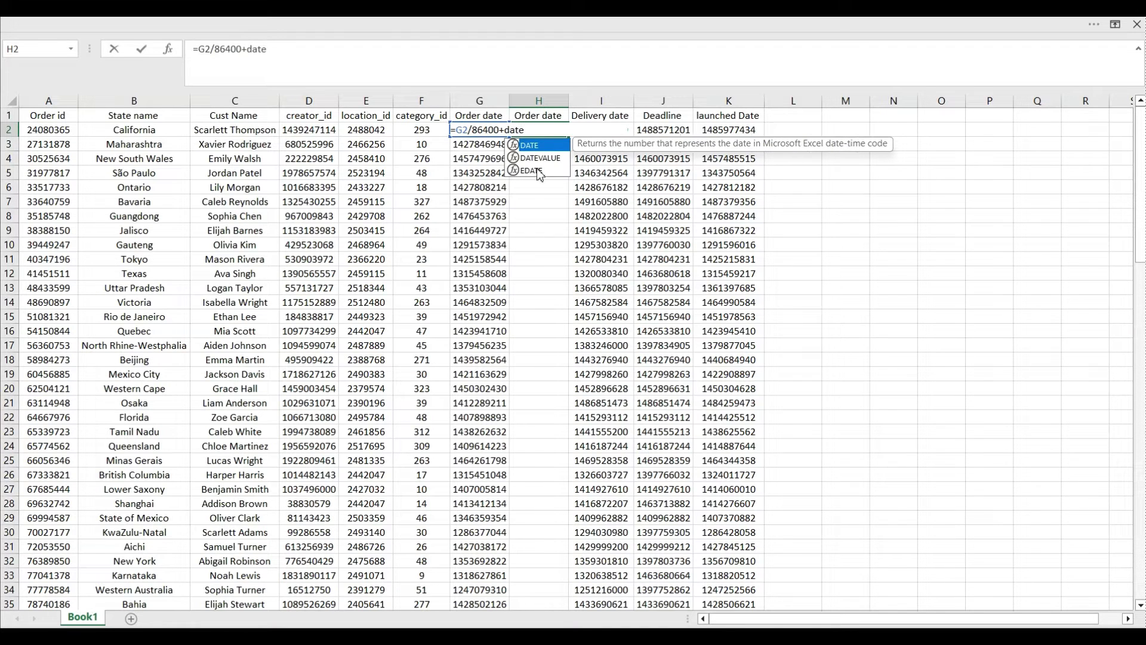
key(Tab)
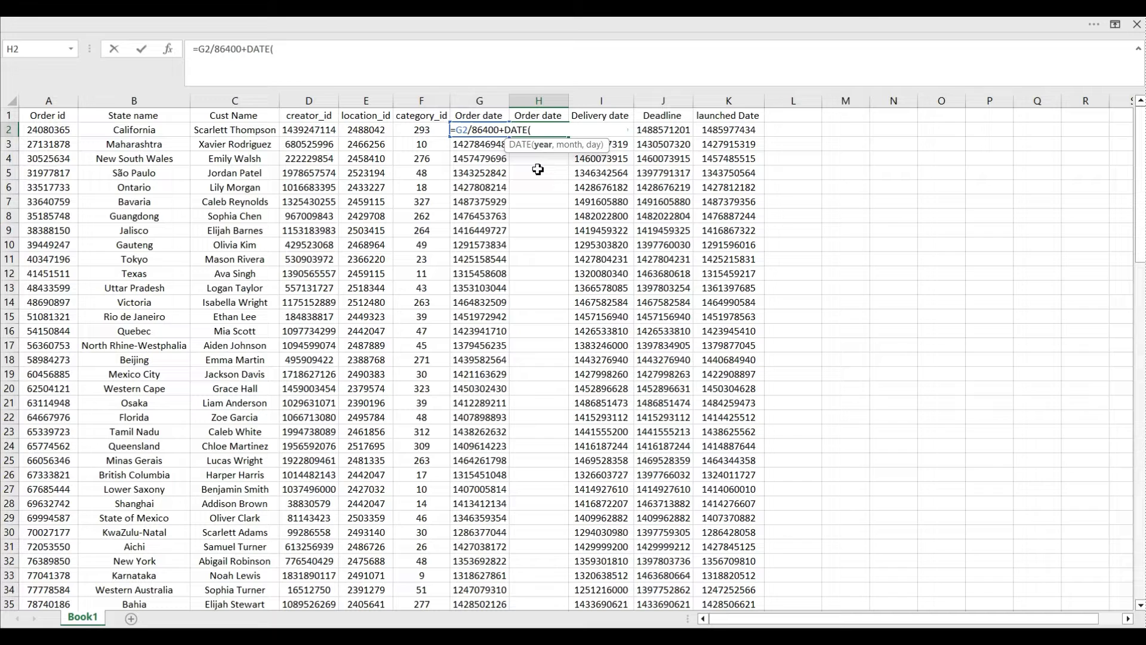
text(1970,1)
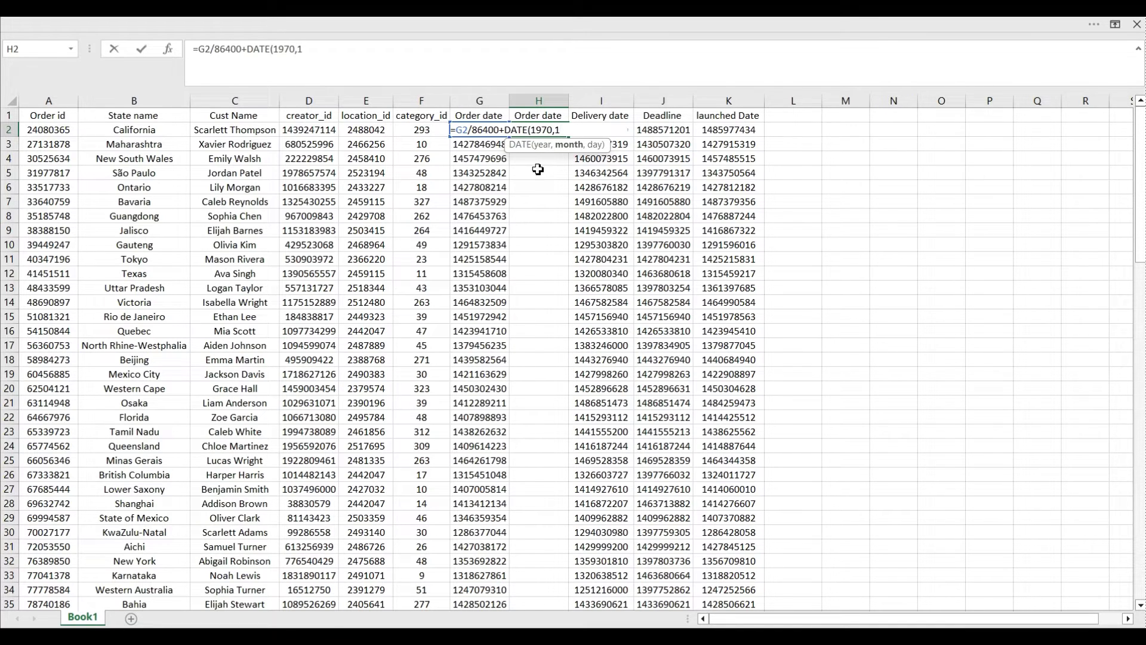
text(,1))
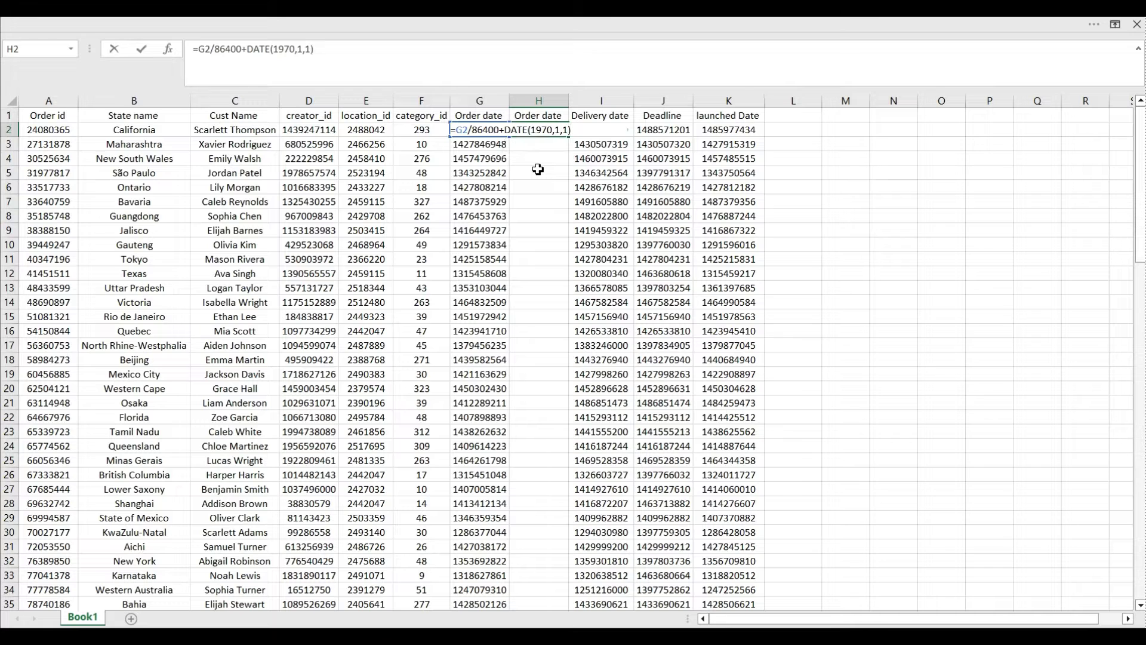
key(Return)
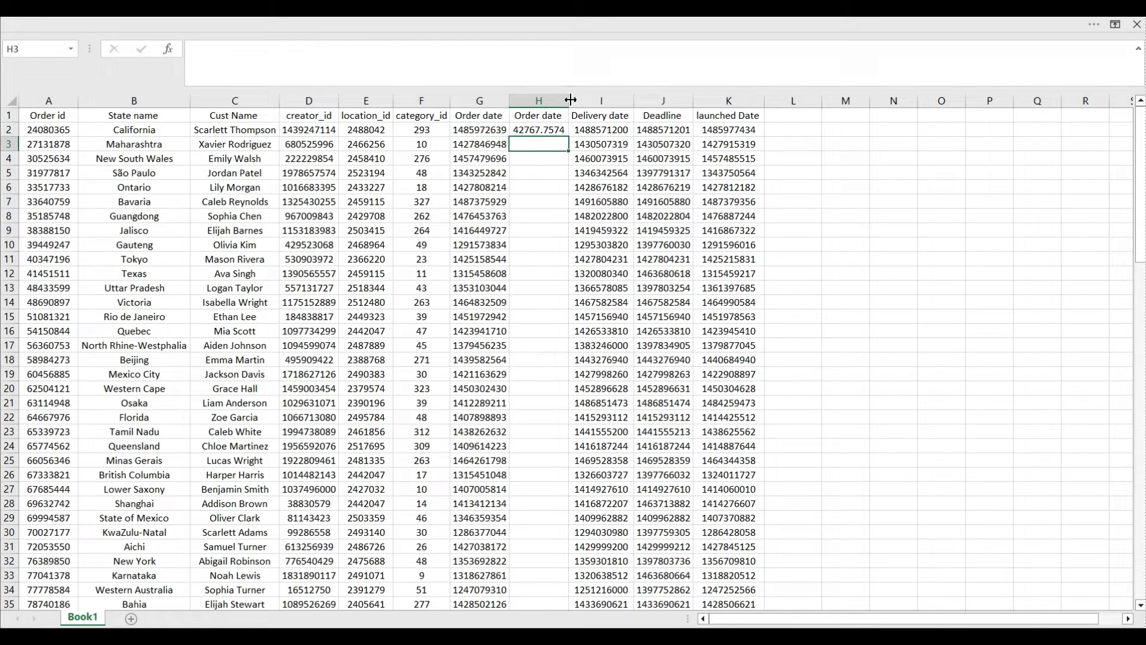
Step: Delete columns I through L, removing Delivery date, Deadline and launched Date
drag(584, 101, 794, 102)
right_click(618, 136)
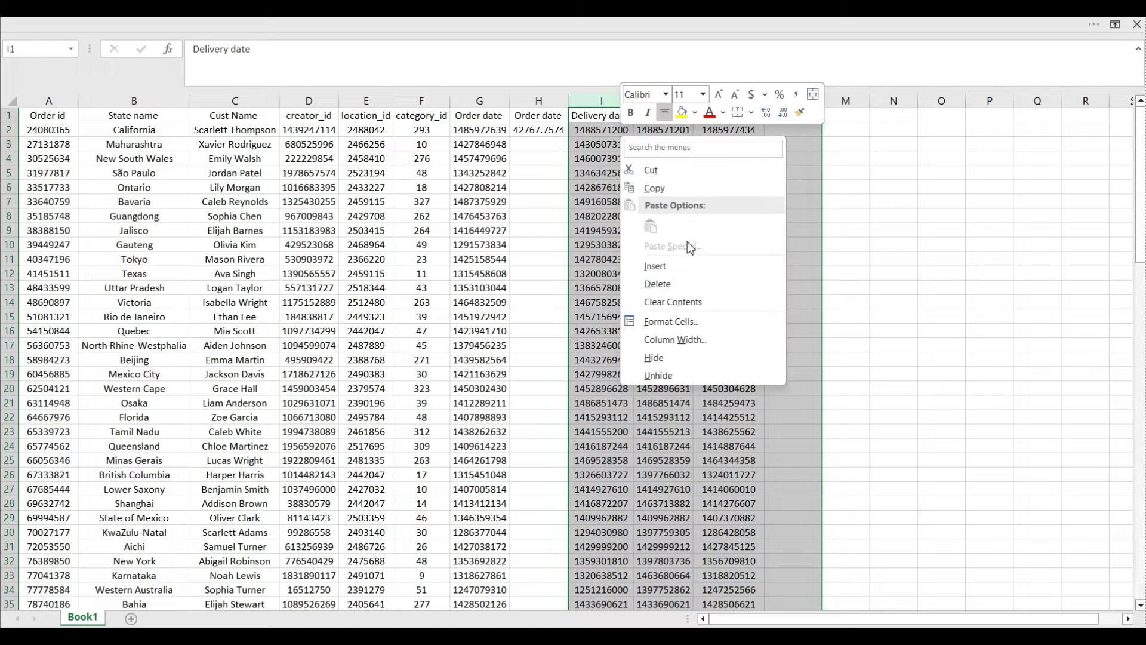
click(692, 284)
click(519, 131)
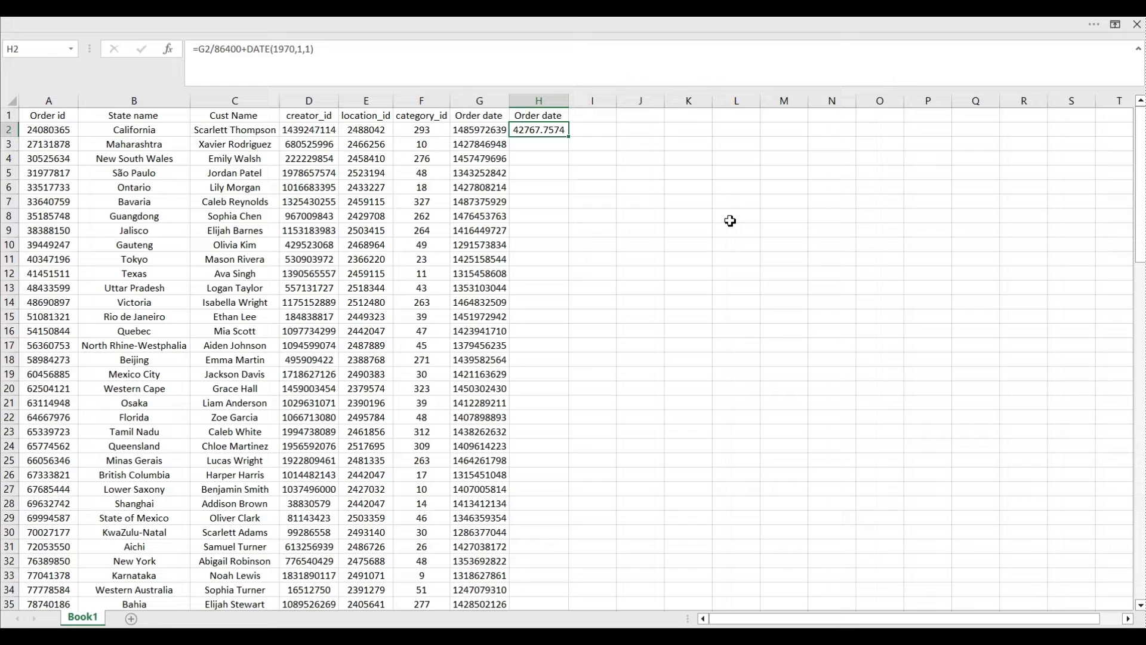
Step: Format H2 with the 14/03/2012 Date style so it reads 1/02/2017
right_click(539, 136)
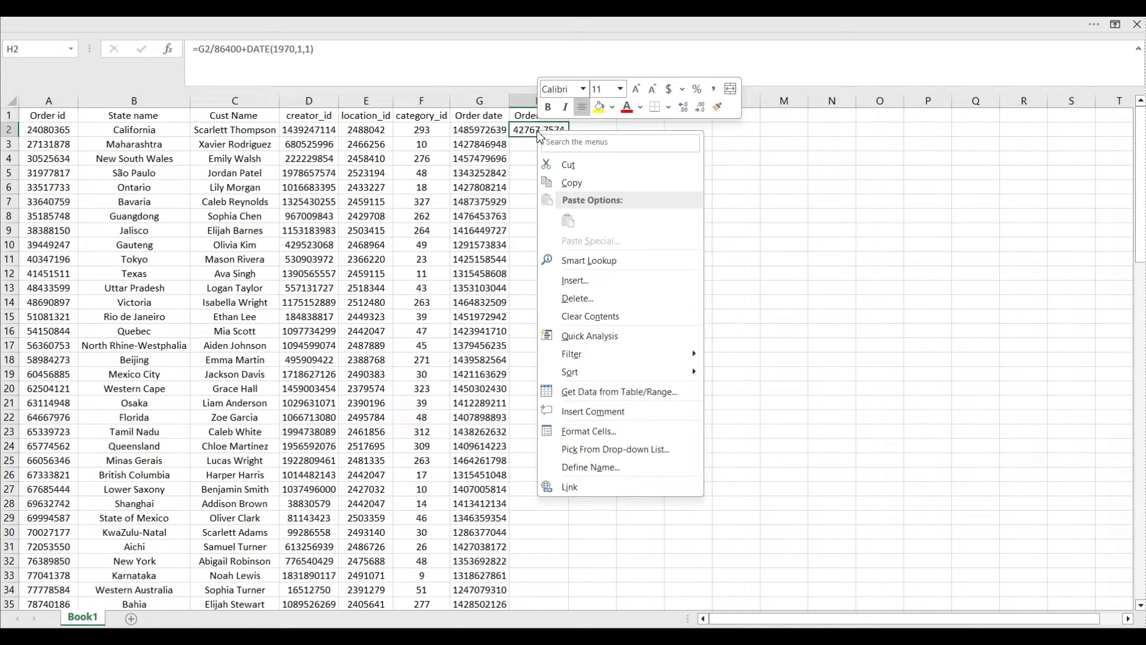
click(589, 430)
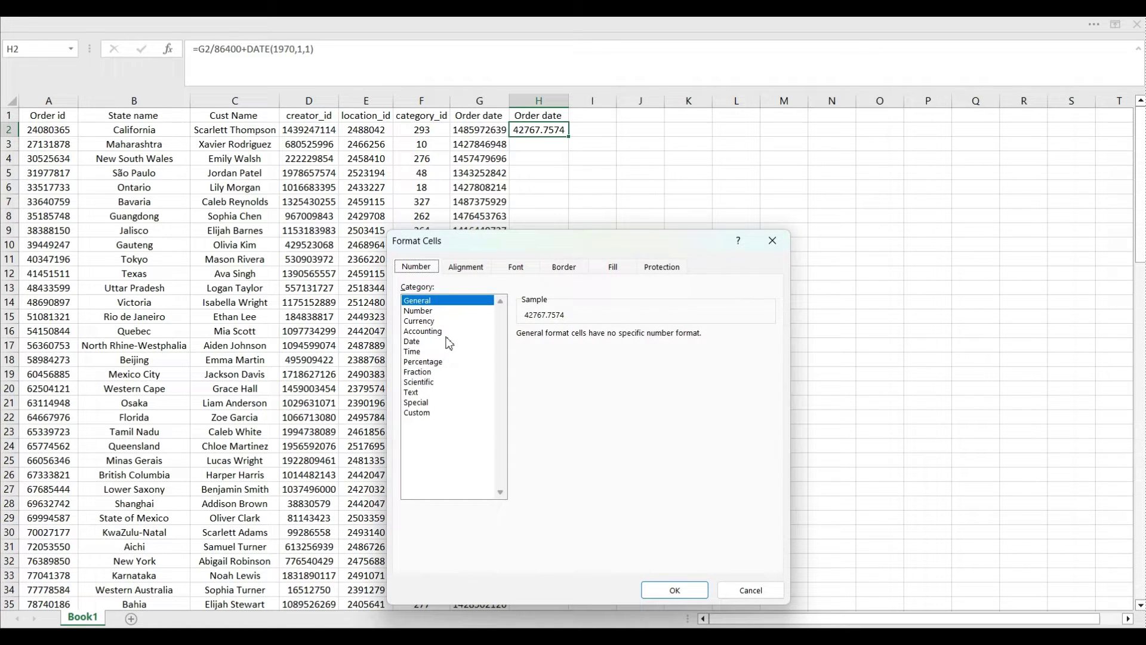
click(419, 344)
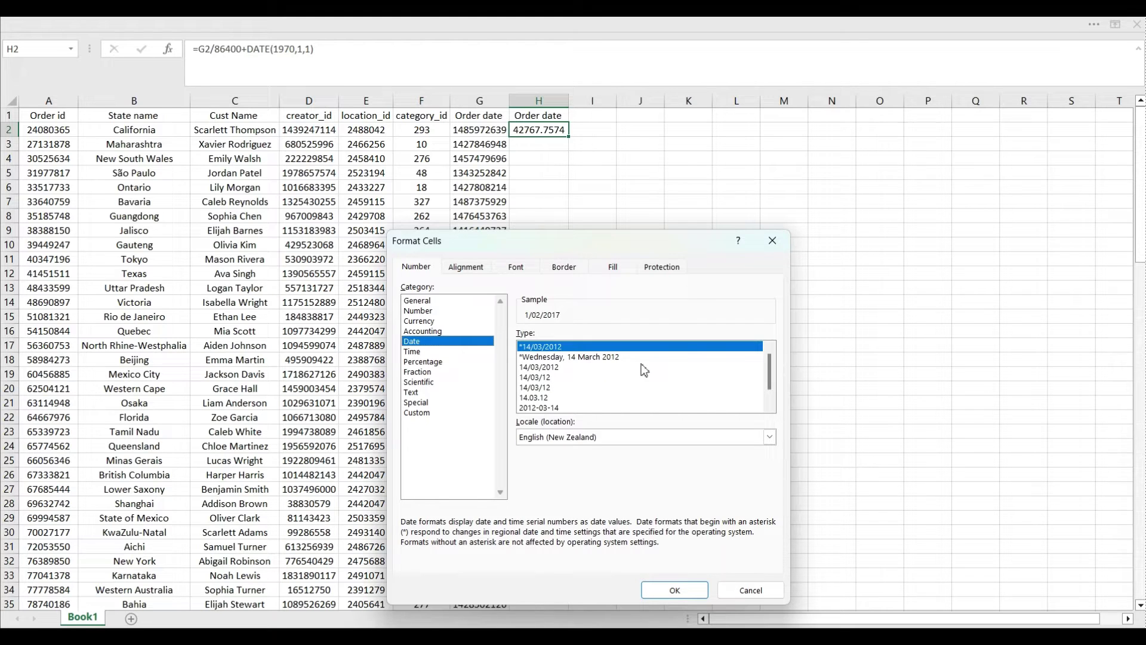
drag(640, 245, 650, 191)
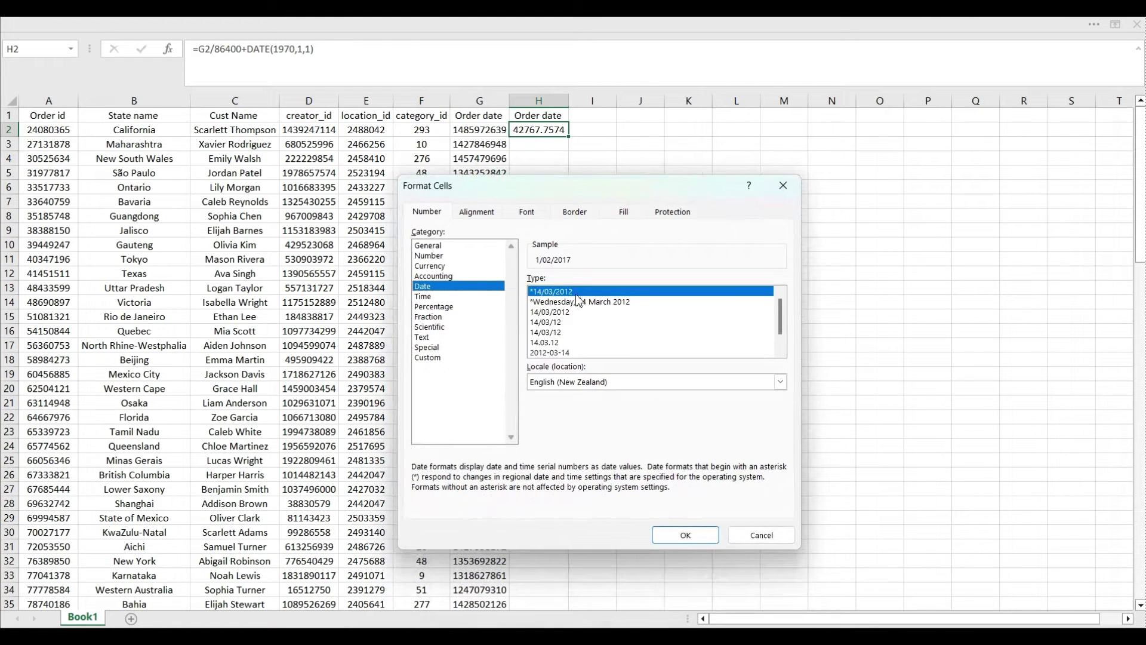
click(562, 352)
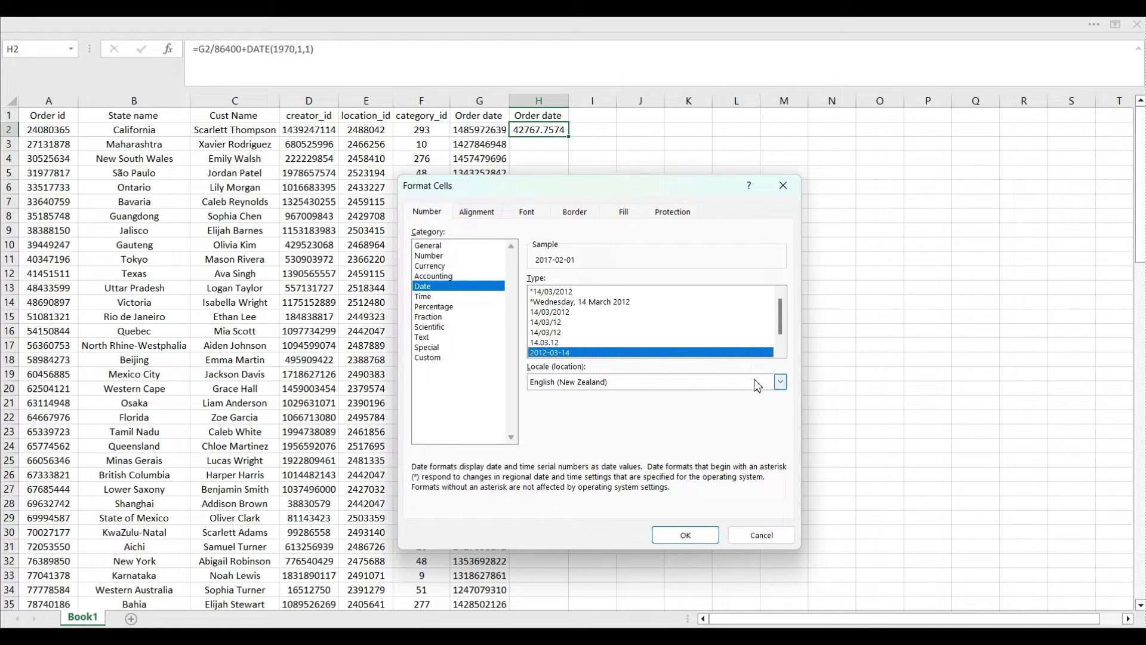
click(780, 351)
click(780, 352)
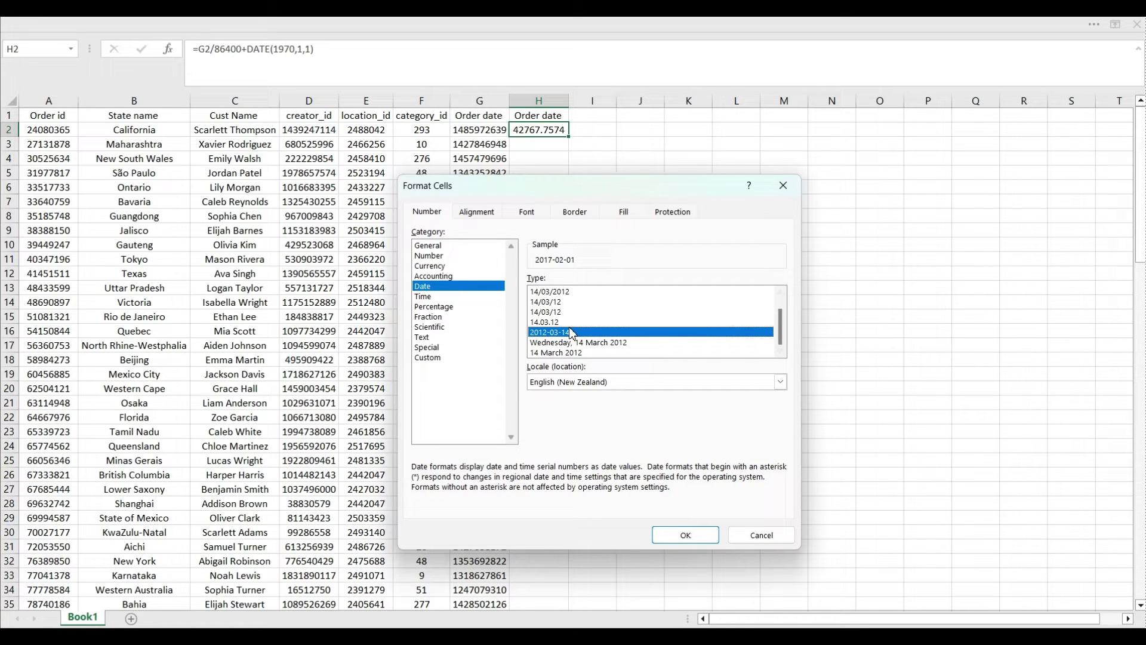
click(559, 291)
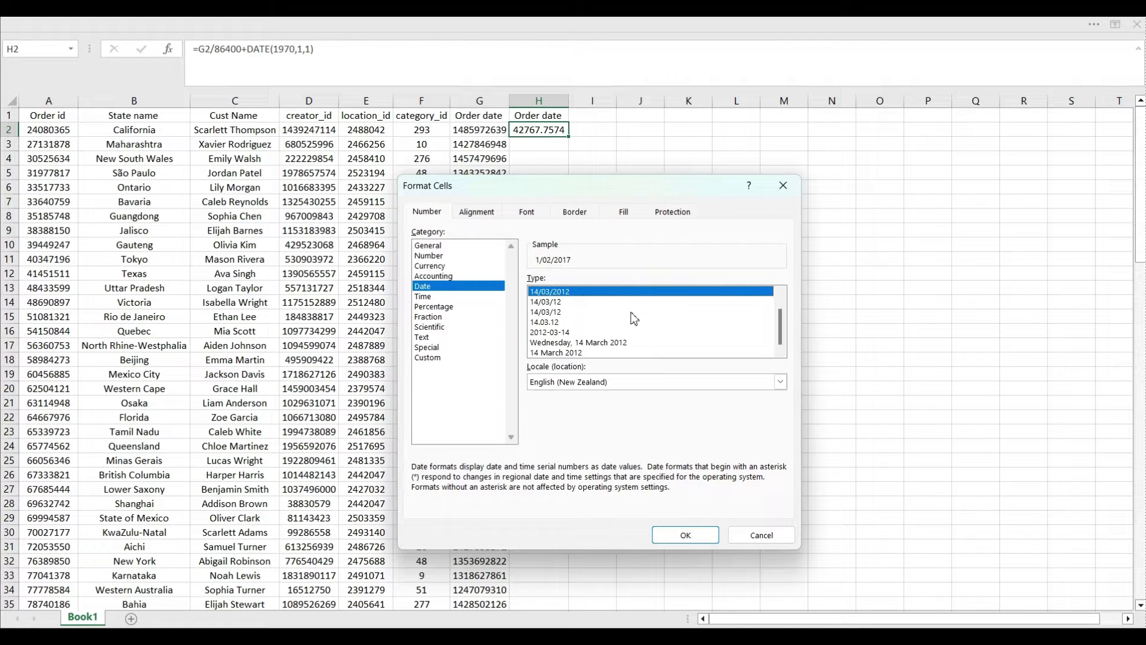
click(686, 535)
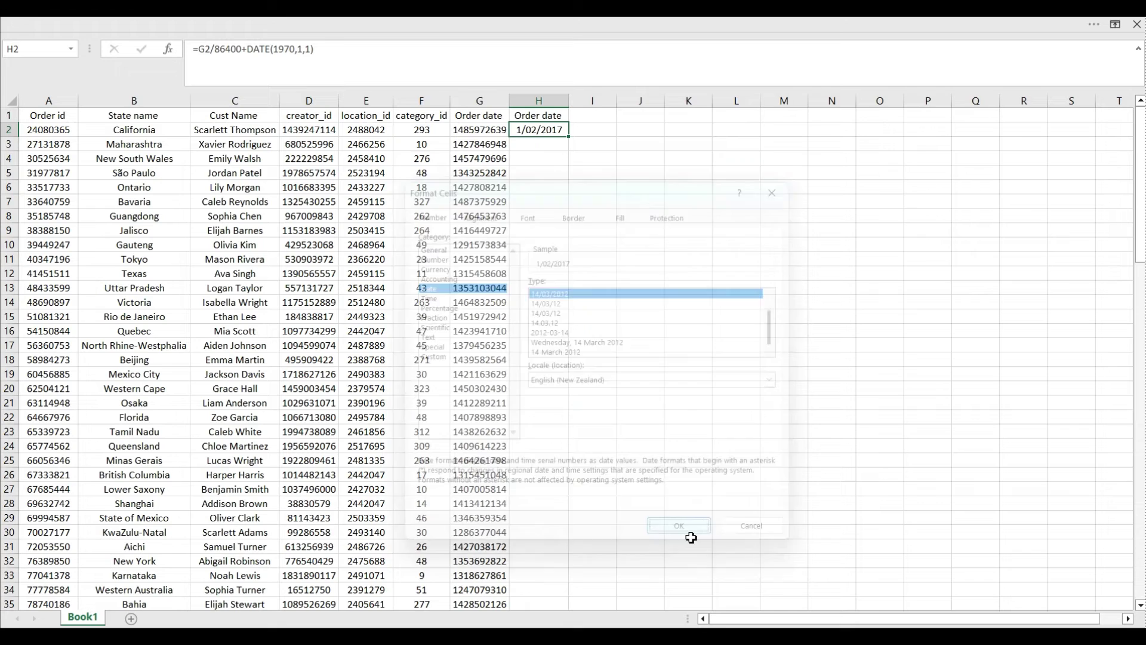
Step: Fill the H2 date formula down column H and narrow the column to fit
double_click(570, 137)
click(523, 200)
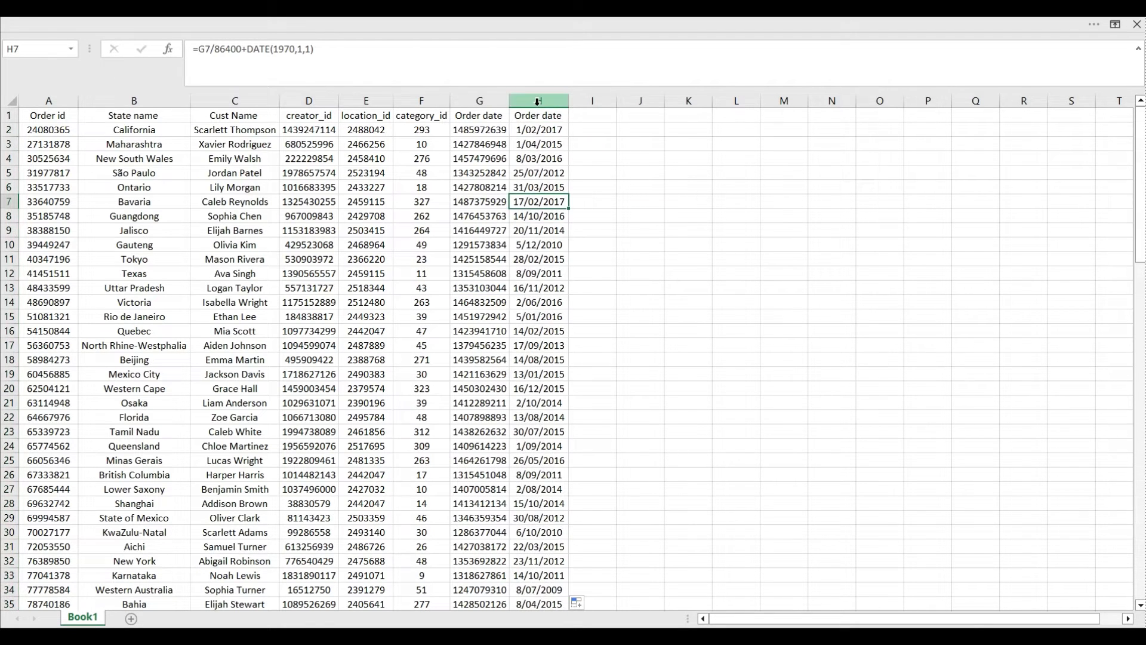
click(540, 130)
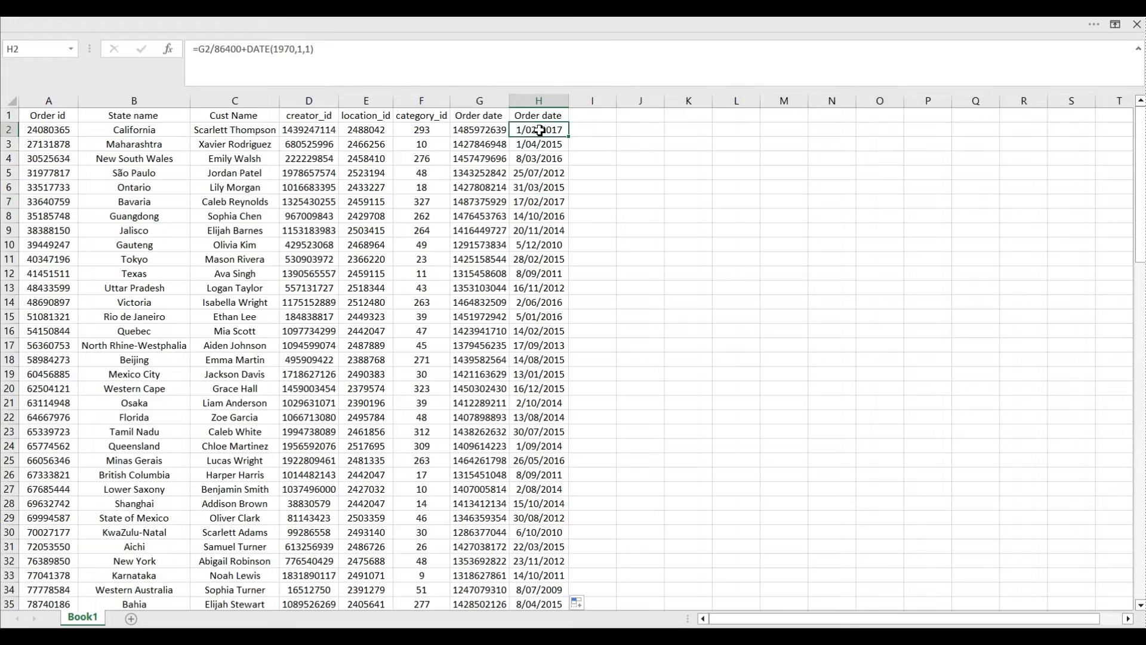
key(ctrl+Down)
key(ctrl+Up)
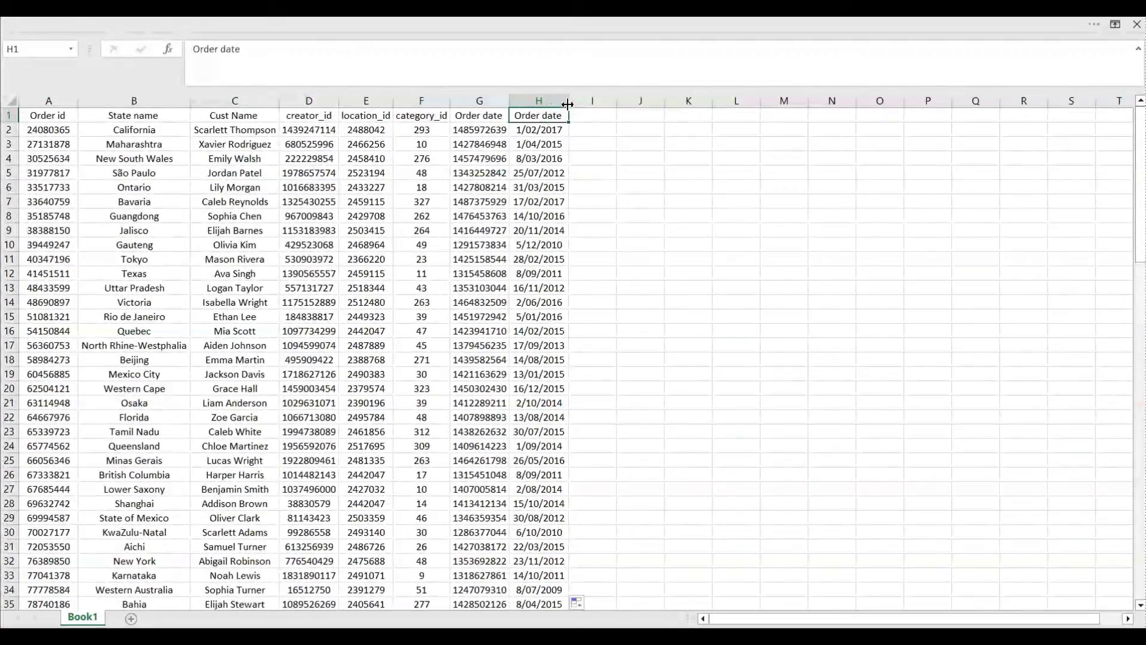
drag(568, 104, 566, 105)
click(566, 149)
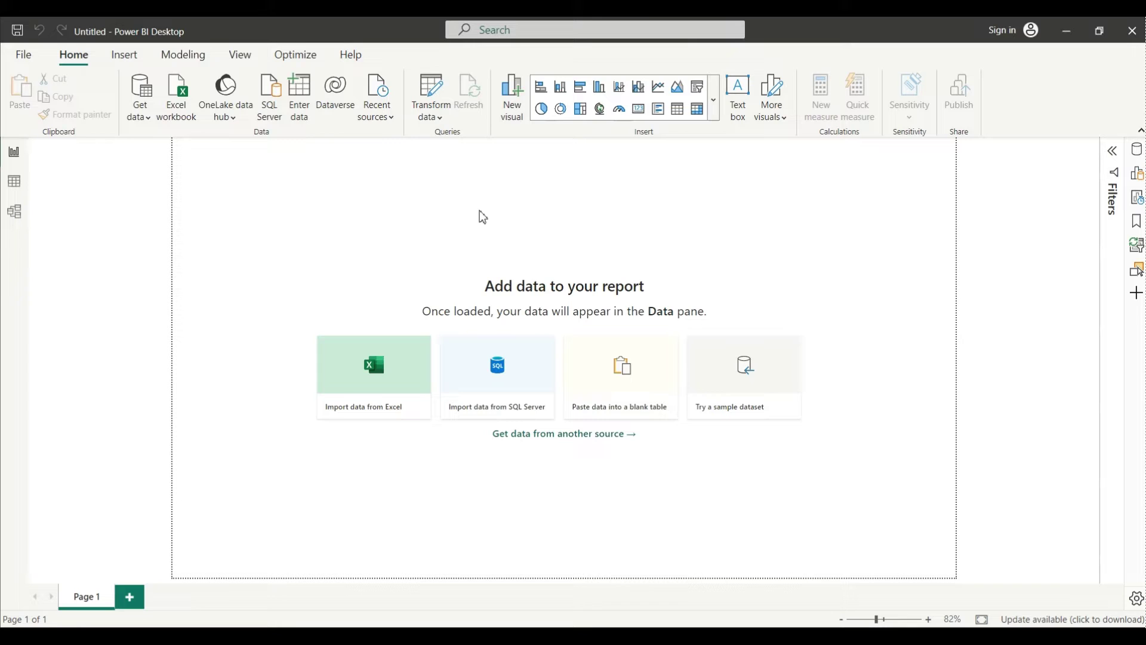
Step: Import Book1.csv through Get data > Text/CSV and send it to Transform Data
click(144, 107)
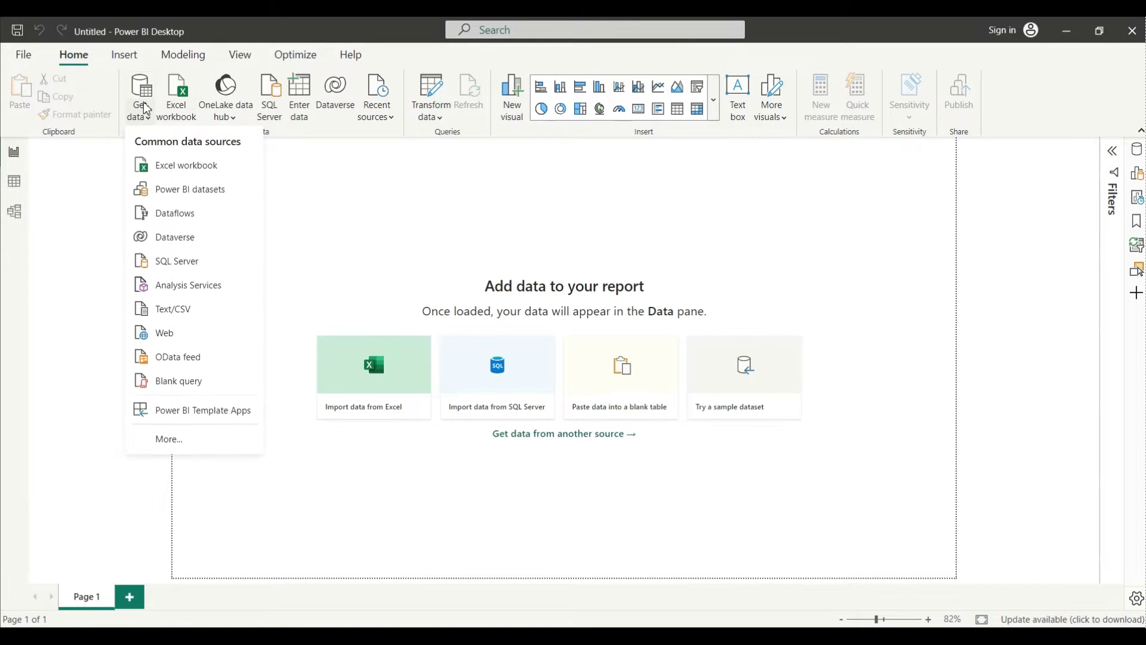
click(216, 309)
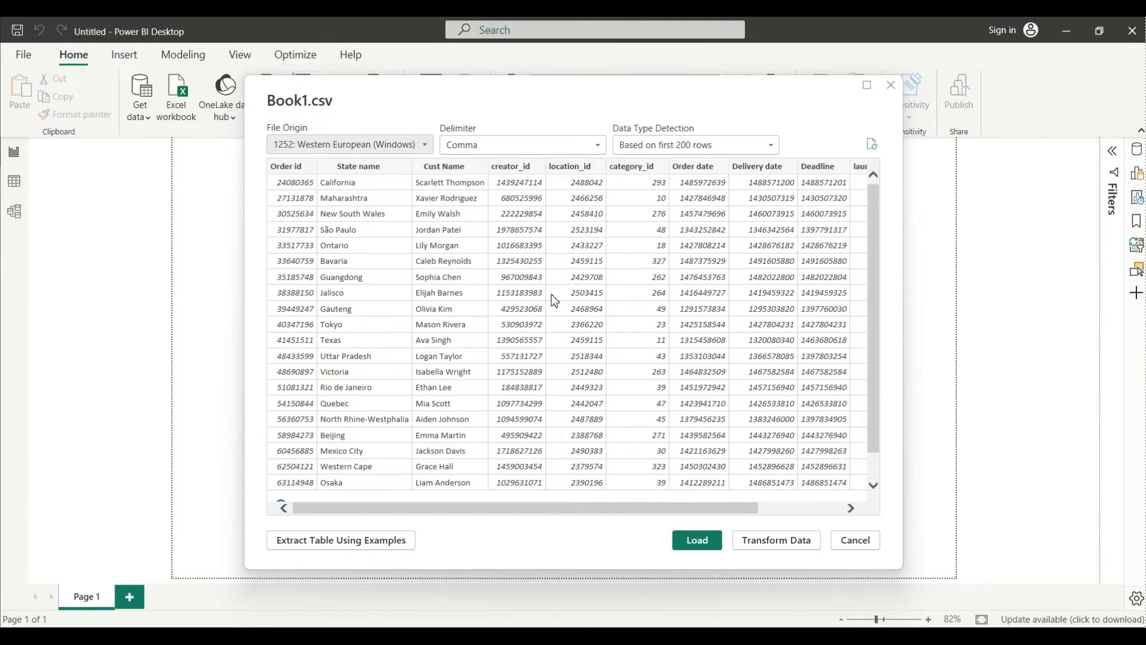
click(765, 540)
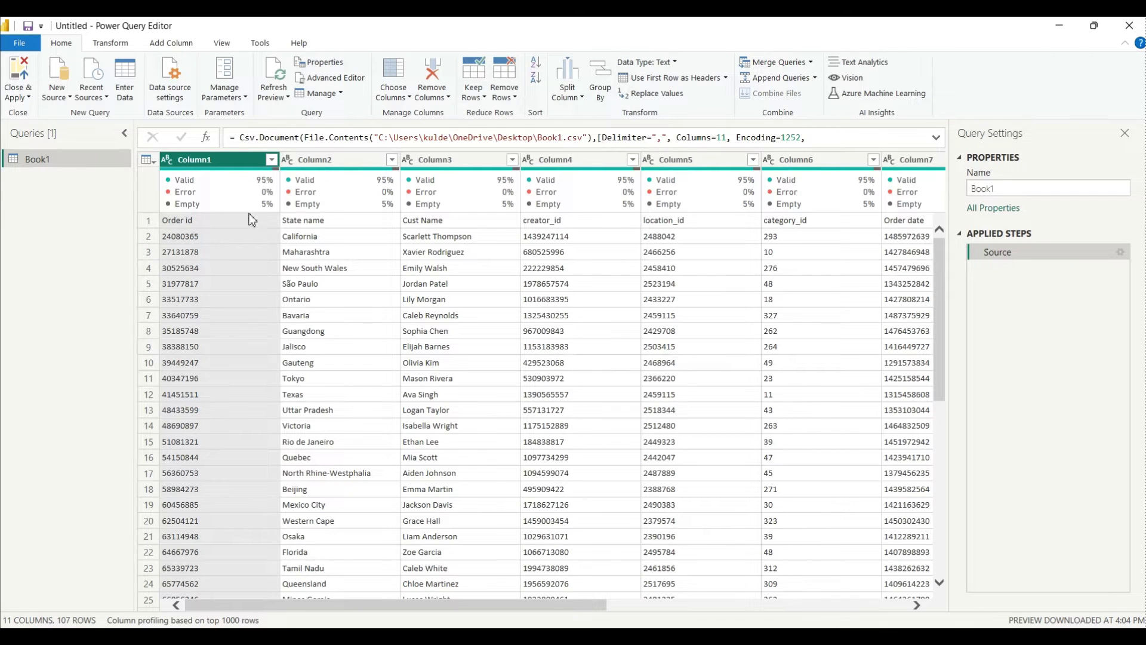
Step: Promote row 1 of Book1 to column headers with Use First Row as Headers
click(331, 235)
click(216, 154)
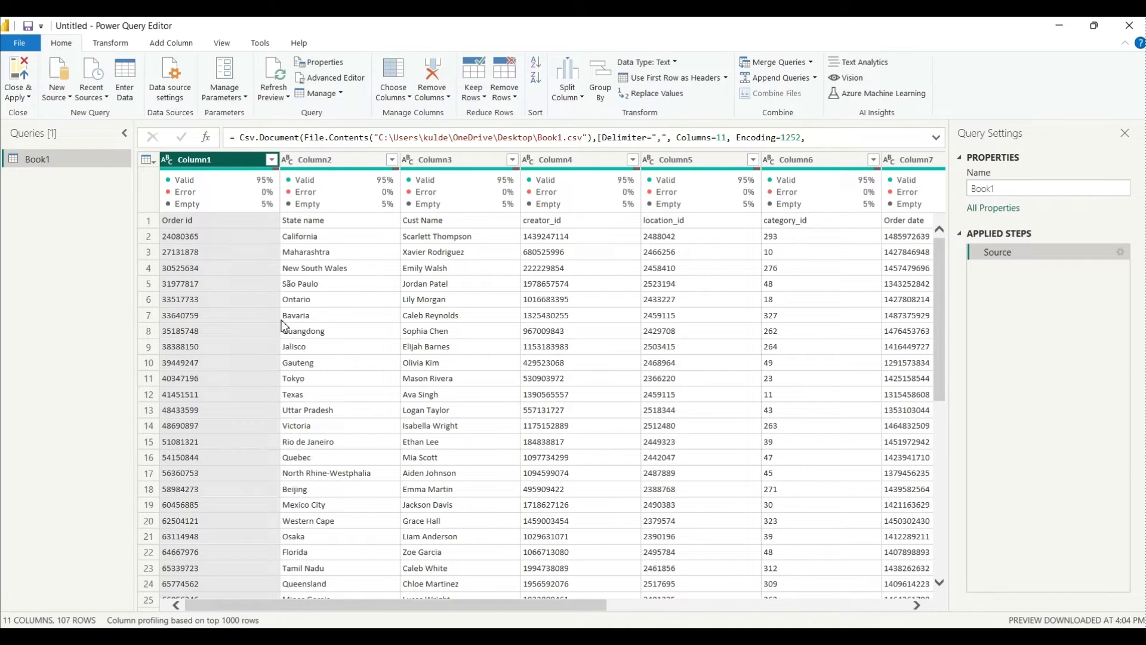
click(233, 222)
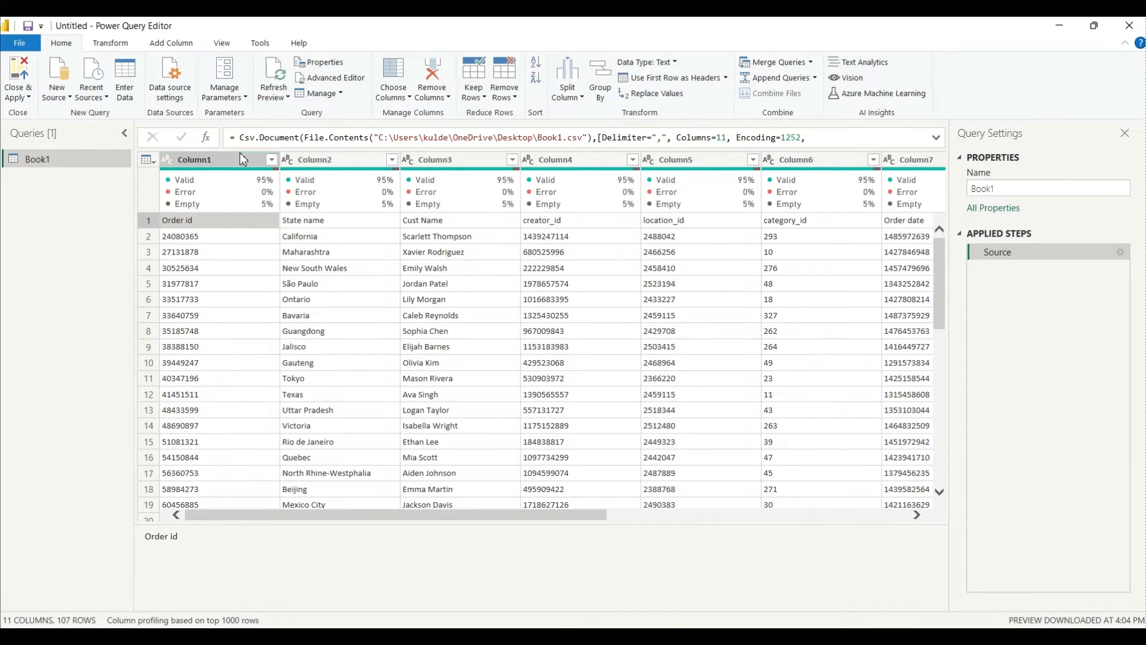
click(243, 160)
click(222, 222)
click(149, 221)
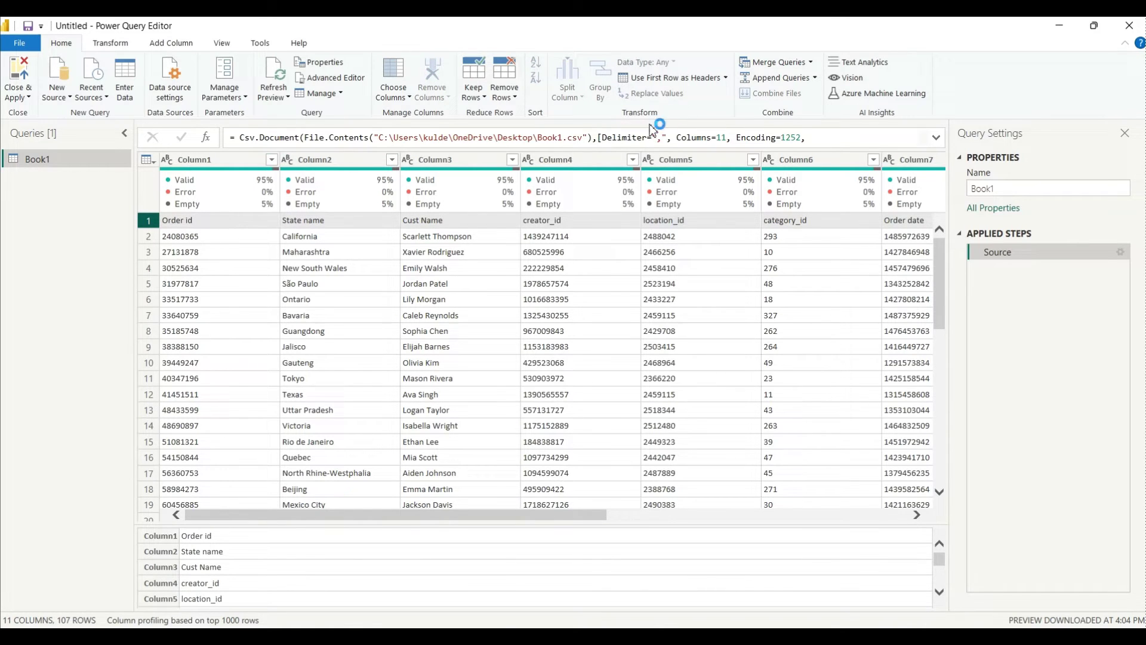
click(668, 84)
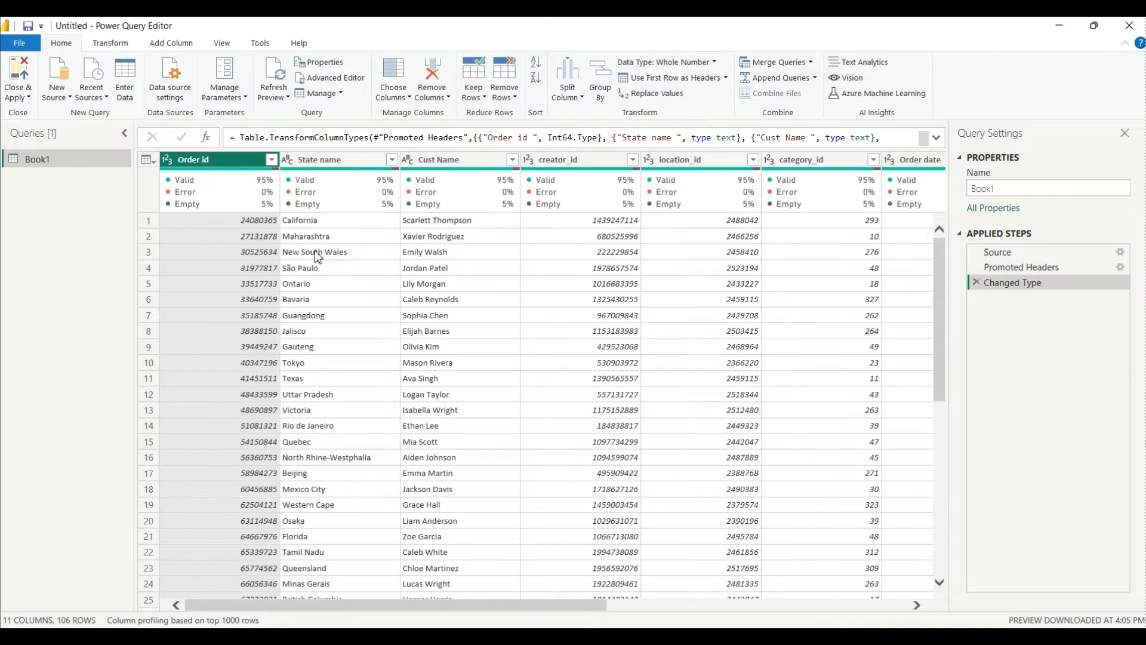
Step: Scroll across the renamed columns and select the Order date column
click(319, 225)
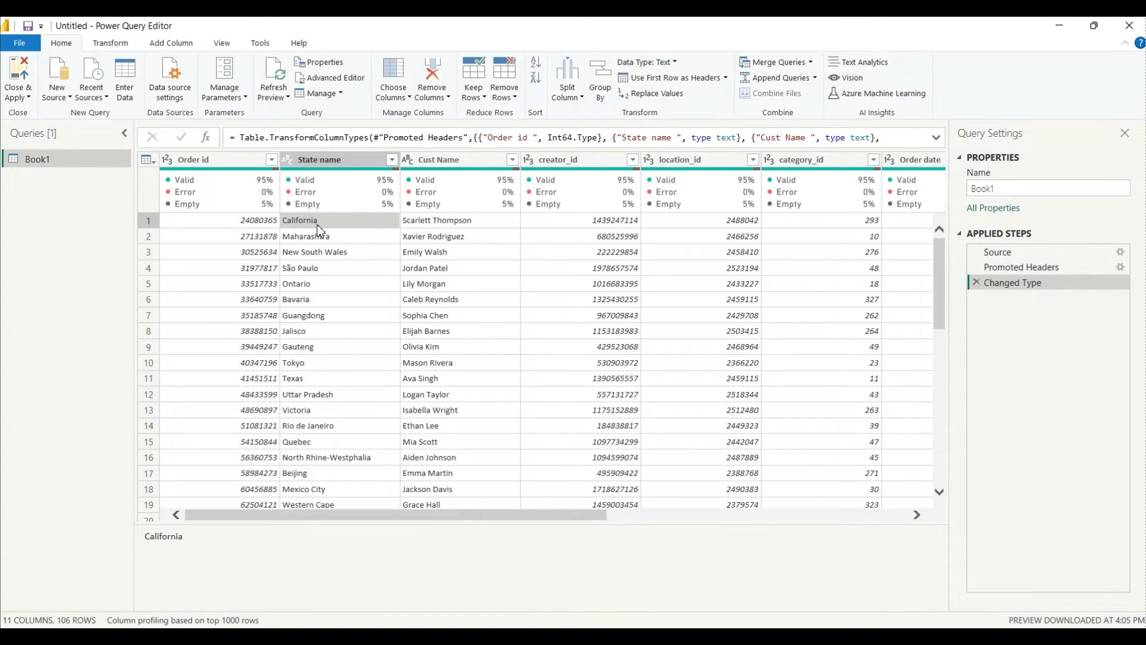
scroll(692, 281, right, 5)
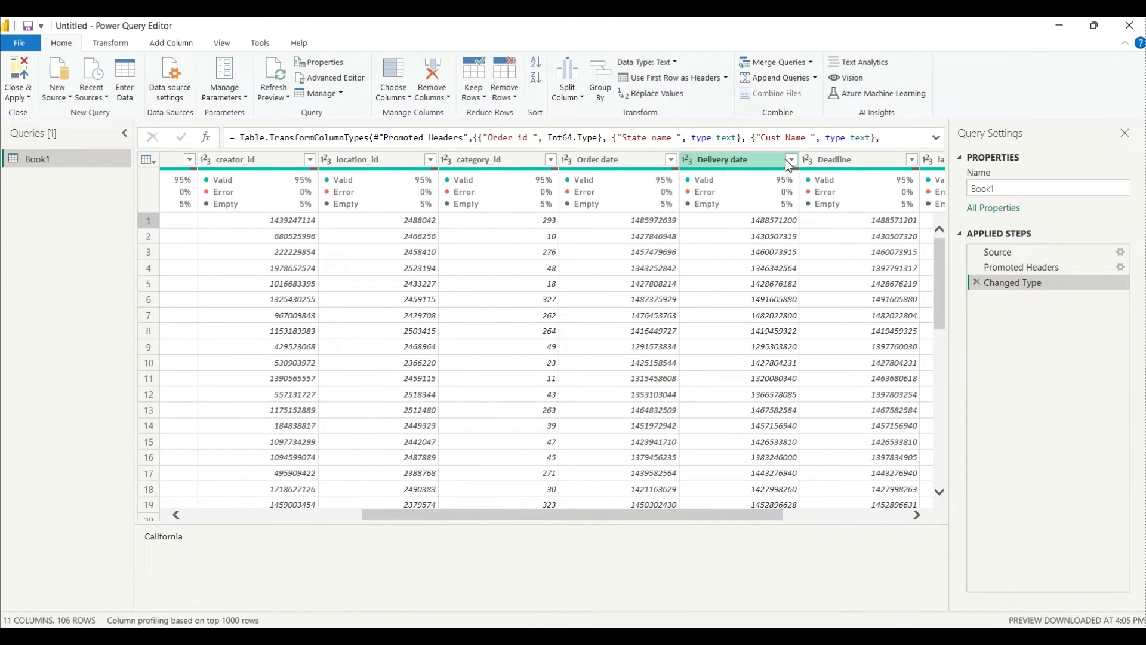
scroll(852, 225, right, 2)
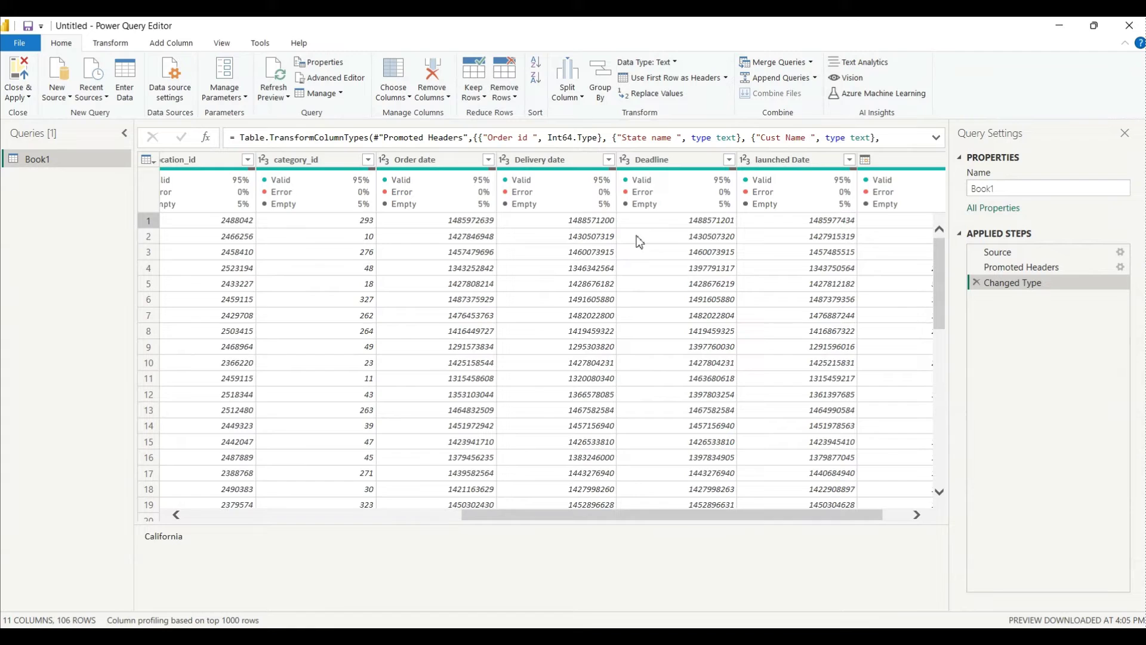
scroll(476, 296, left, 4)
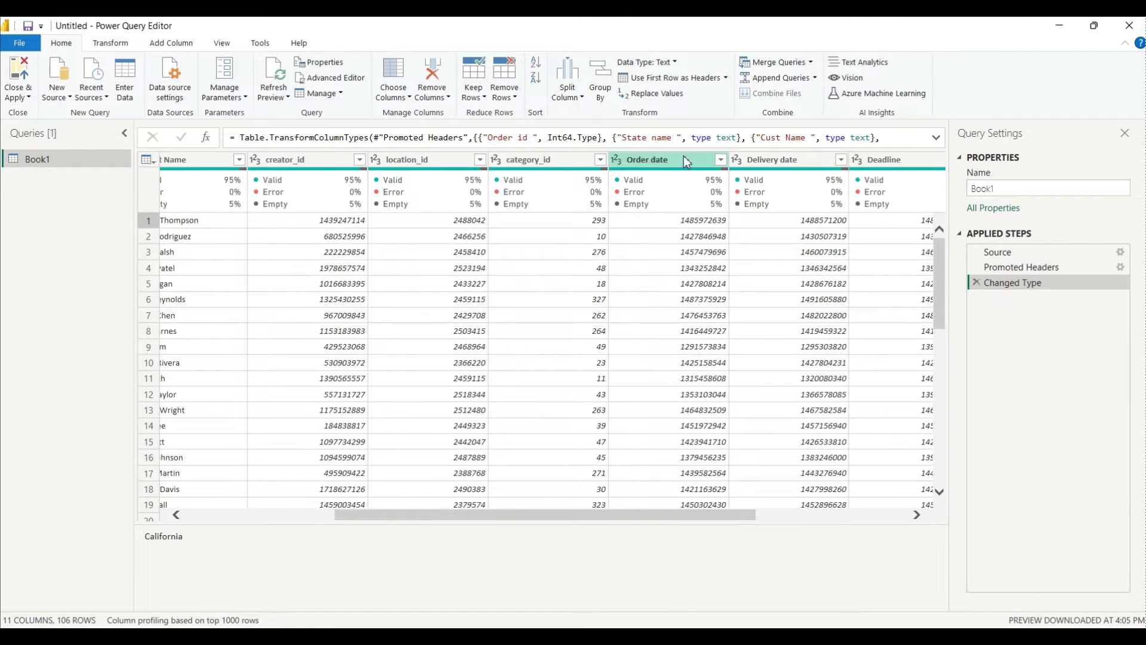
click(685, 160)
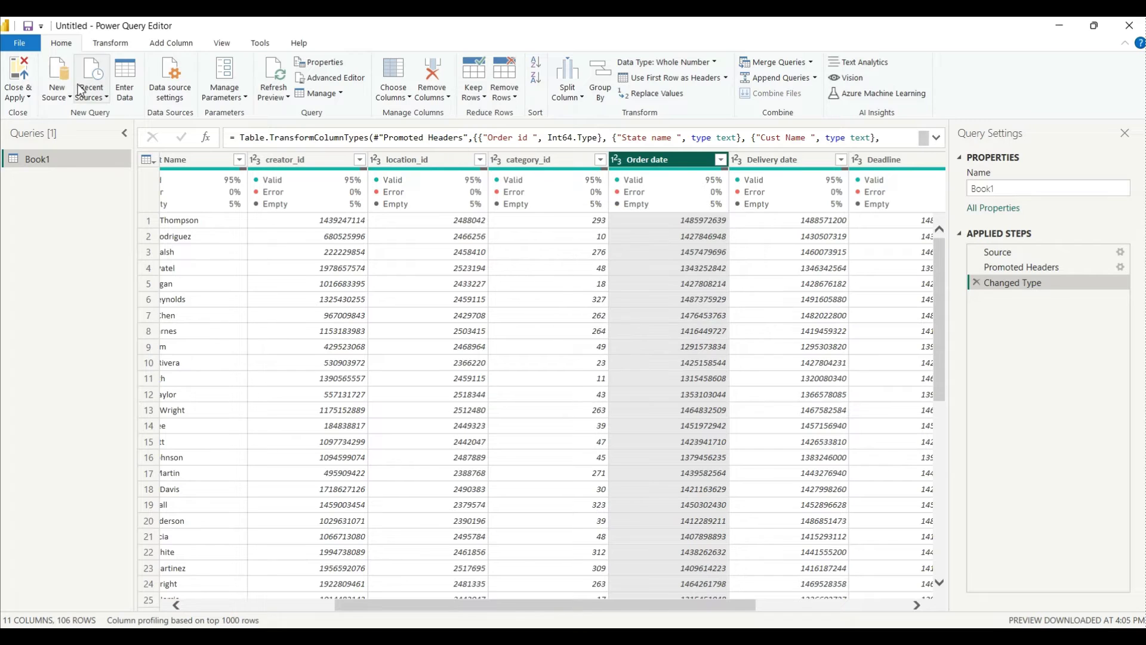
click(162, 43)
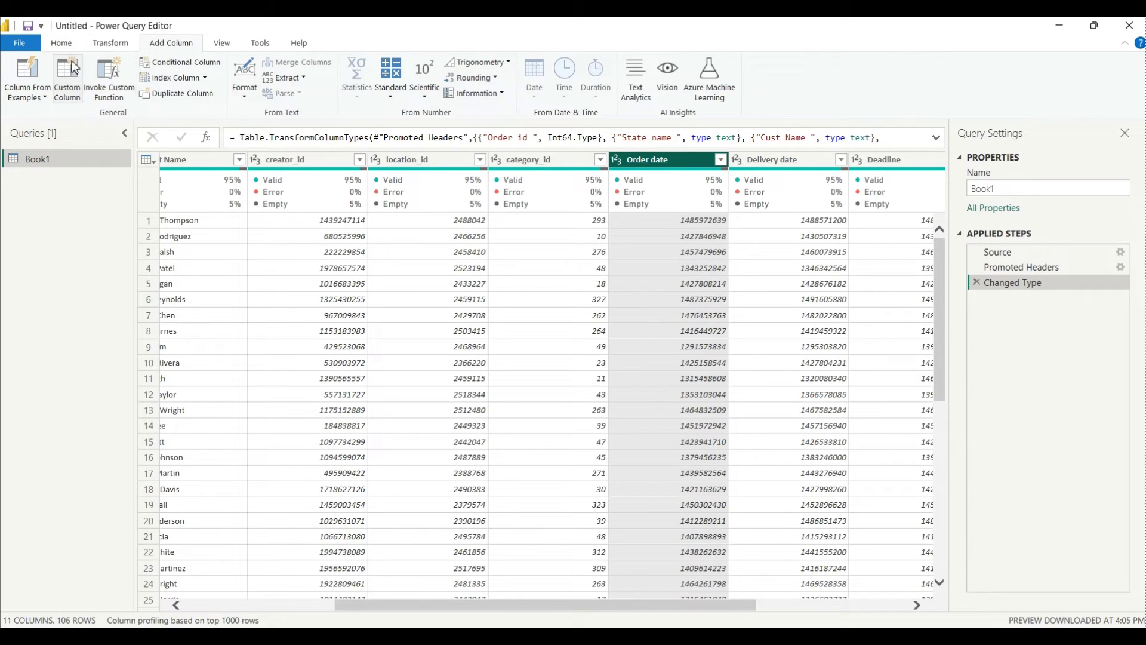
mouse_move(697, 178)
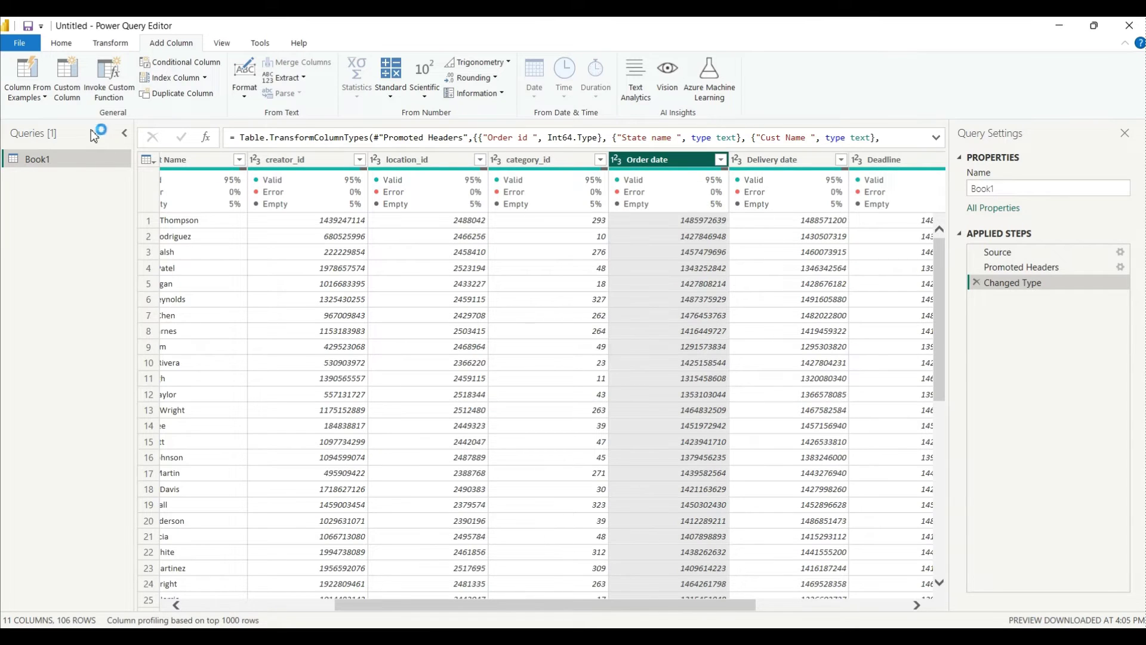
Step: Add custom column 'Order date new' = #datetime(1970,1,1,0,0,0)+#duration(0,0,0,Number.From([Order date]))
click(69, 83)
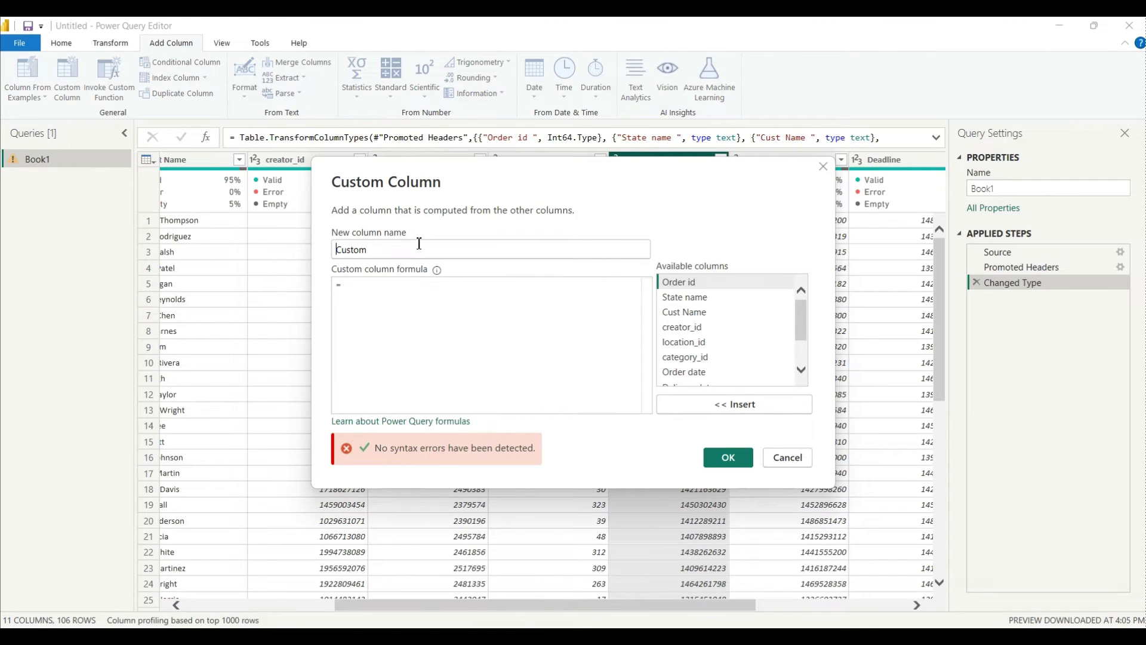
click(409, 250)
key(BackSpace)
key(BackSpace)
key(BackSpace)
key(BackSpace)
key(BackSpace)
key(BackSpace)
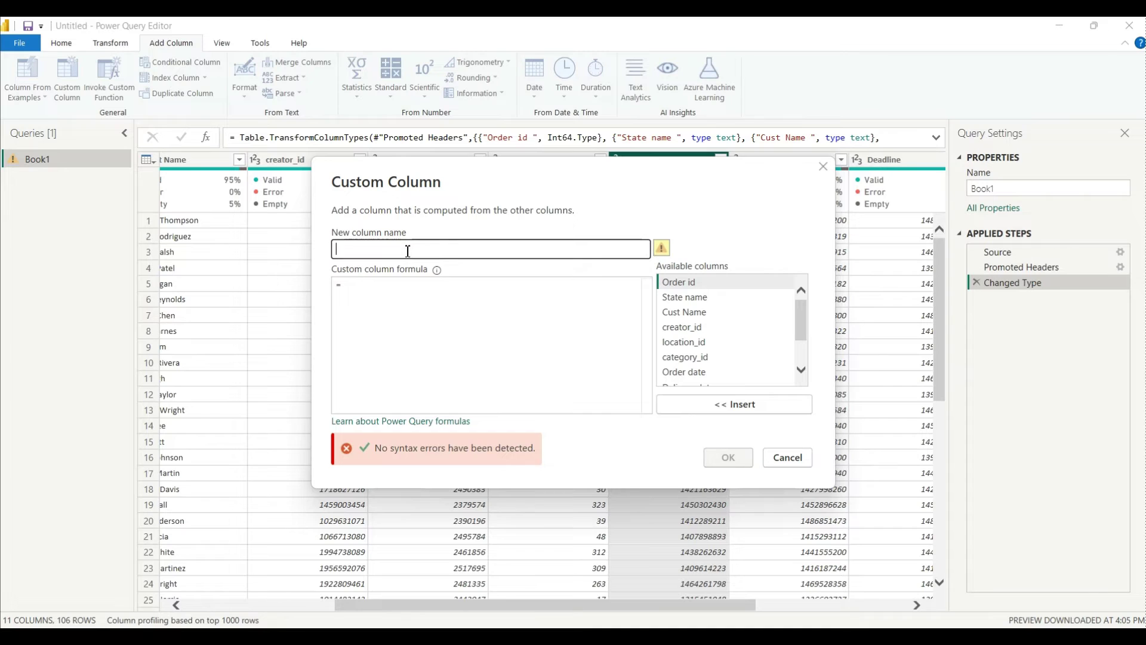
text(Order date n)
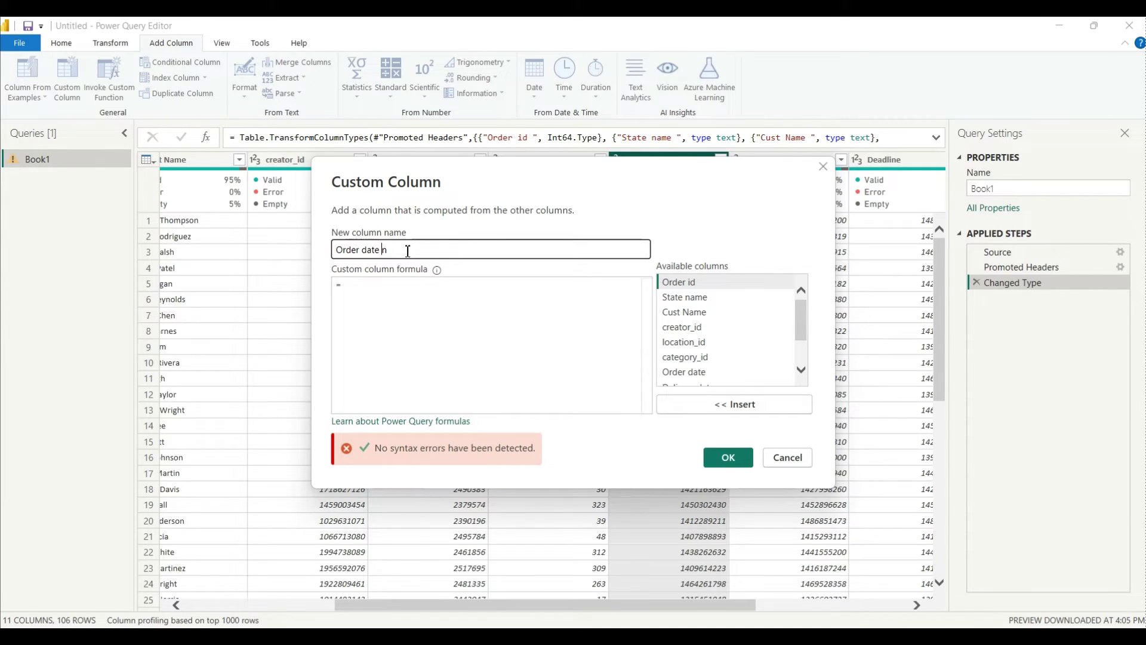
text(ew)
click(371, 289)
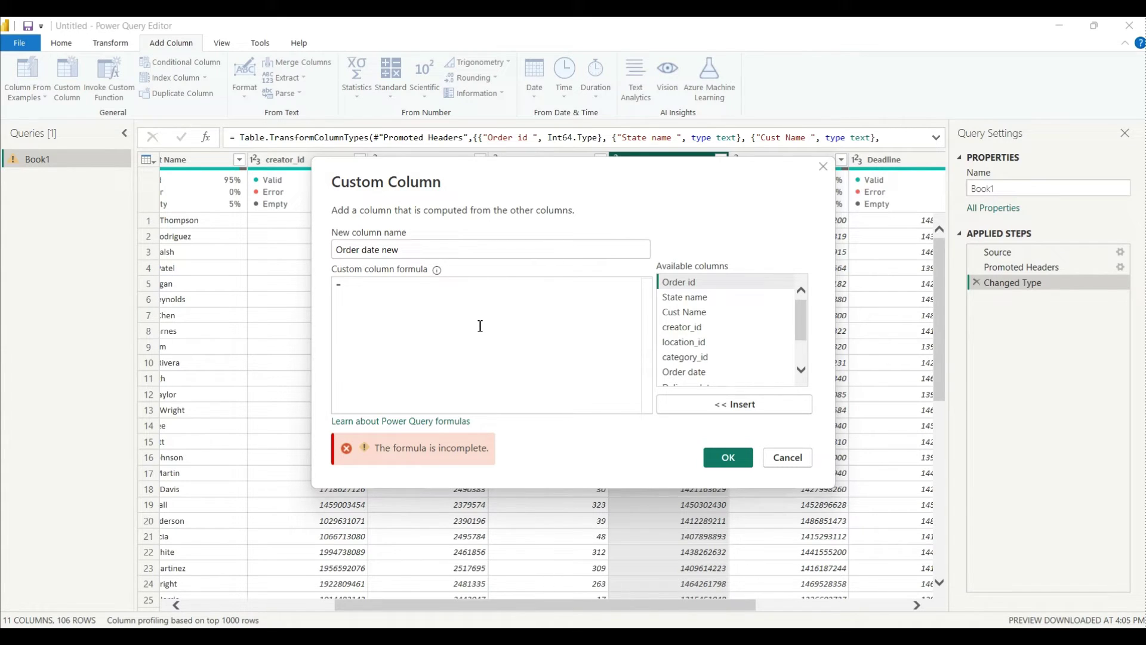
text(#datetime(1970,1,1,0,0,0) +#duration(0,0,0,Number.From([#"Order date "])))
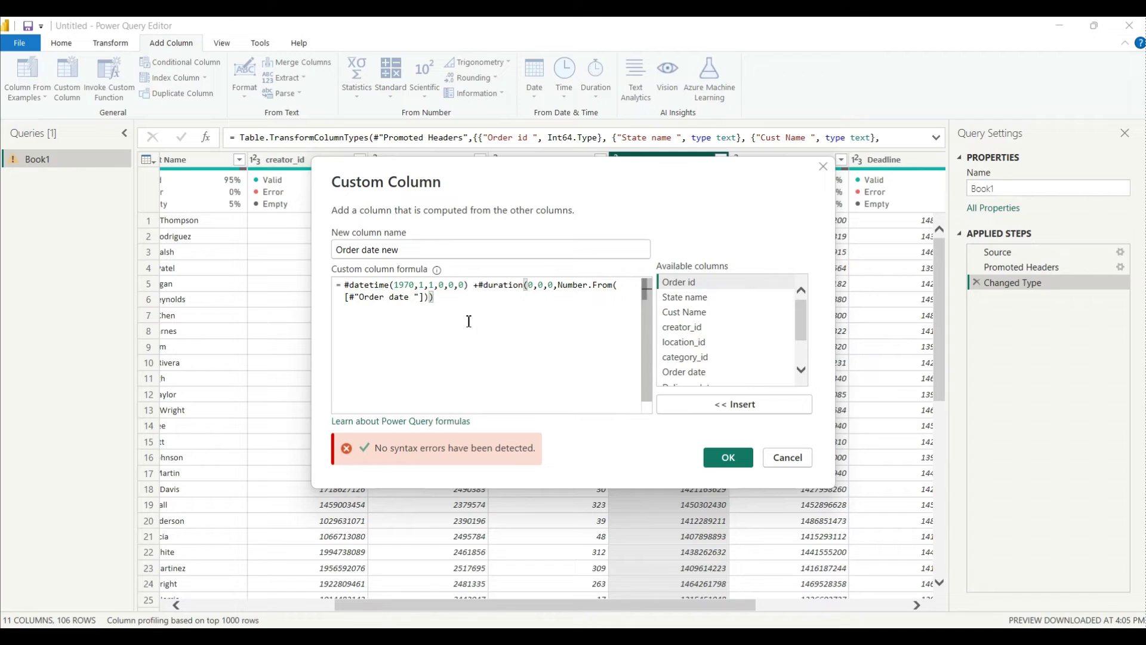
click(728, 457)
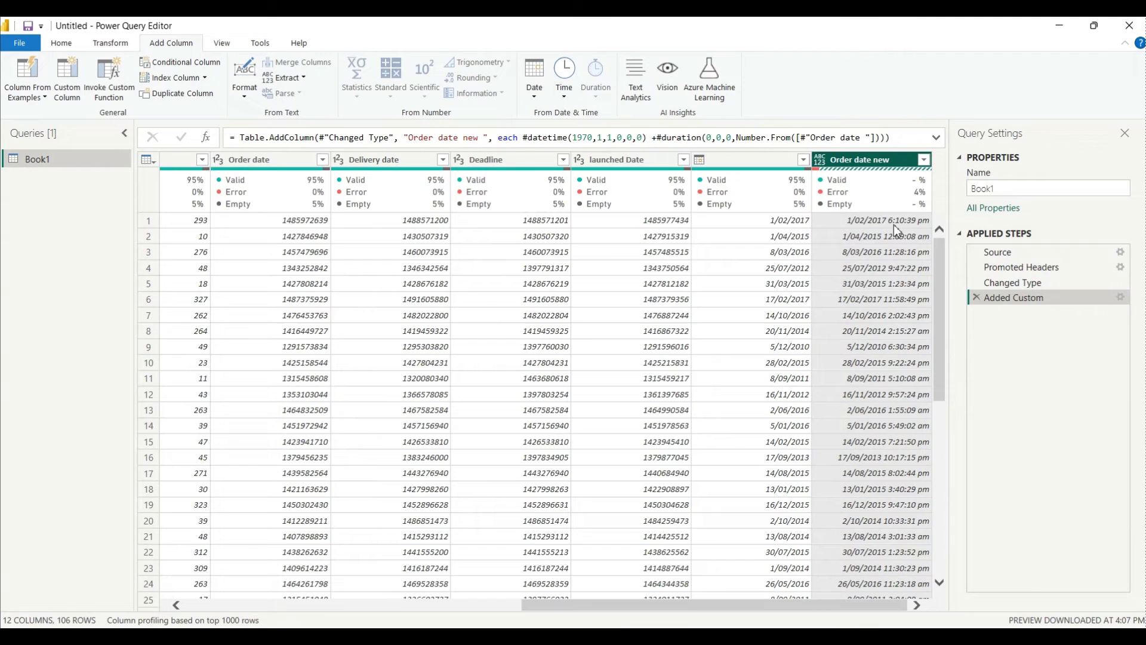
mouse_move(865, 169)
click(269, 159)
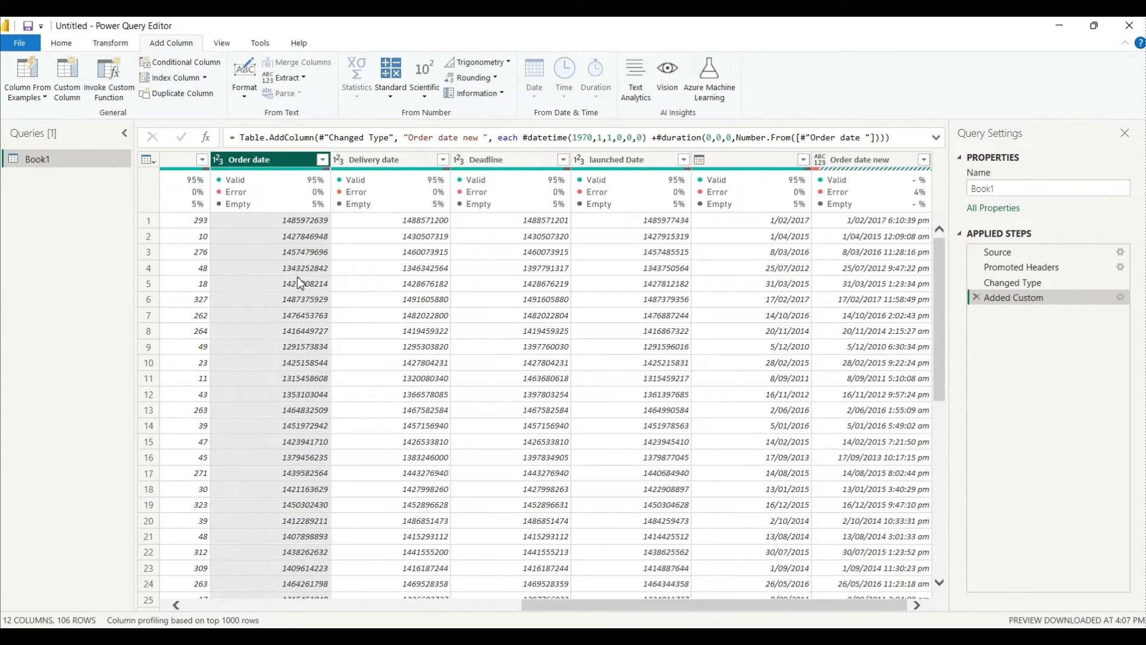
click(865, 159)
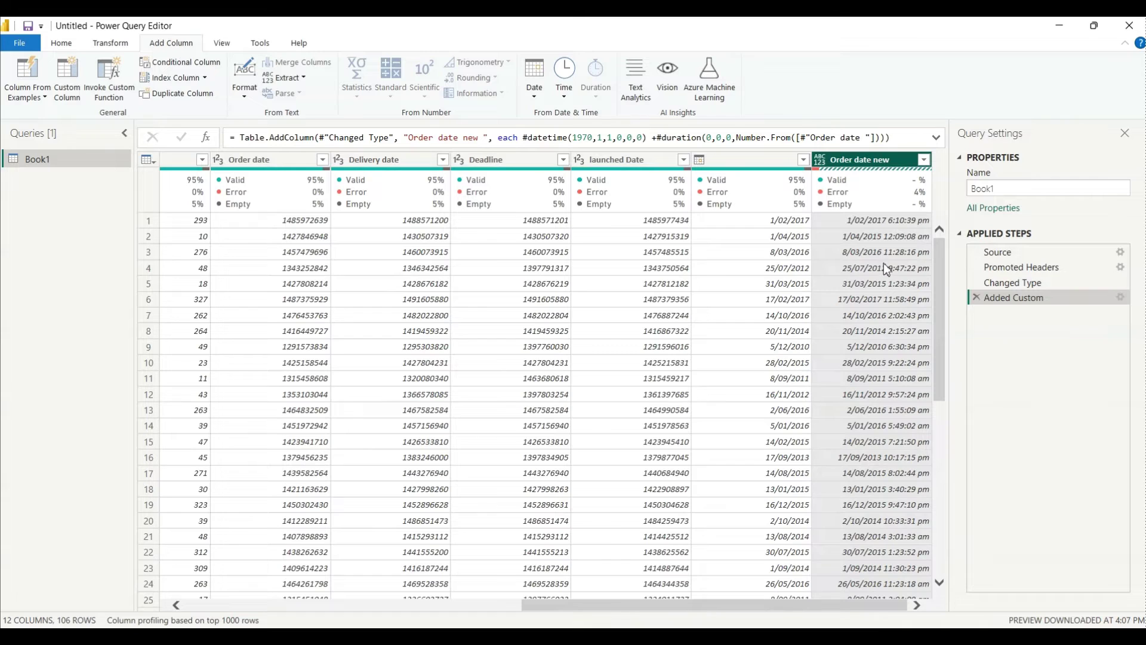
click(872, 222)
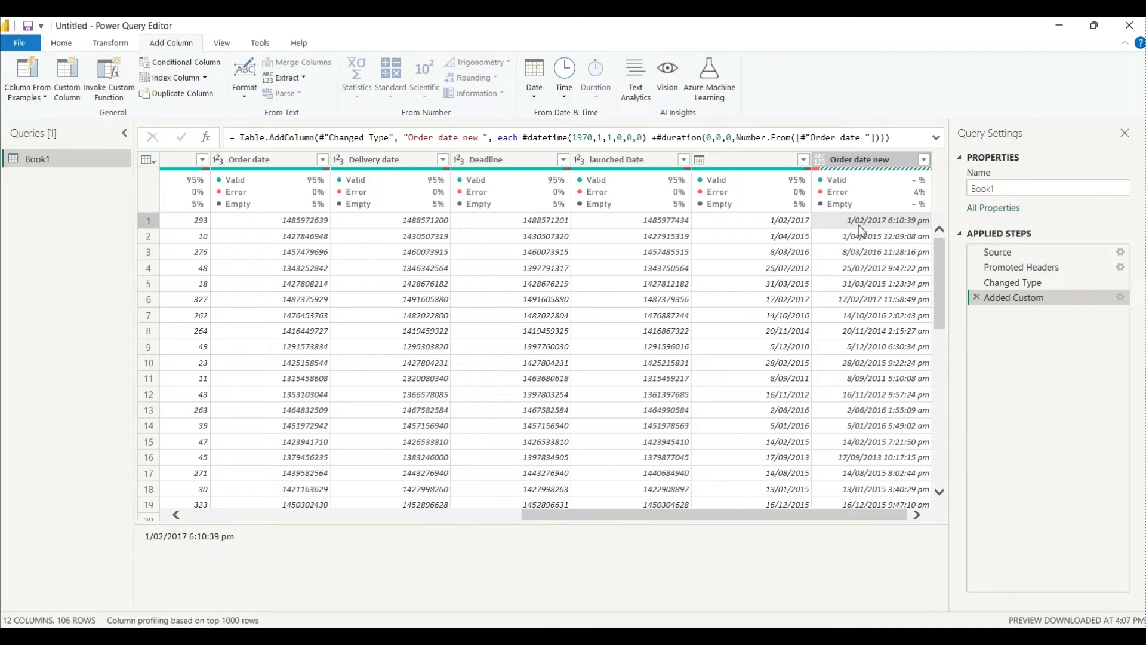
click(306, 225)
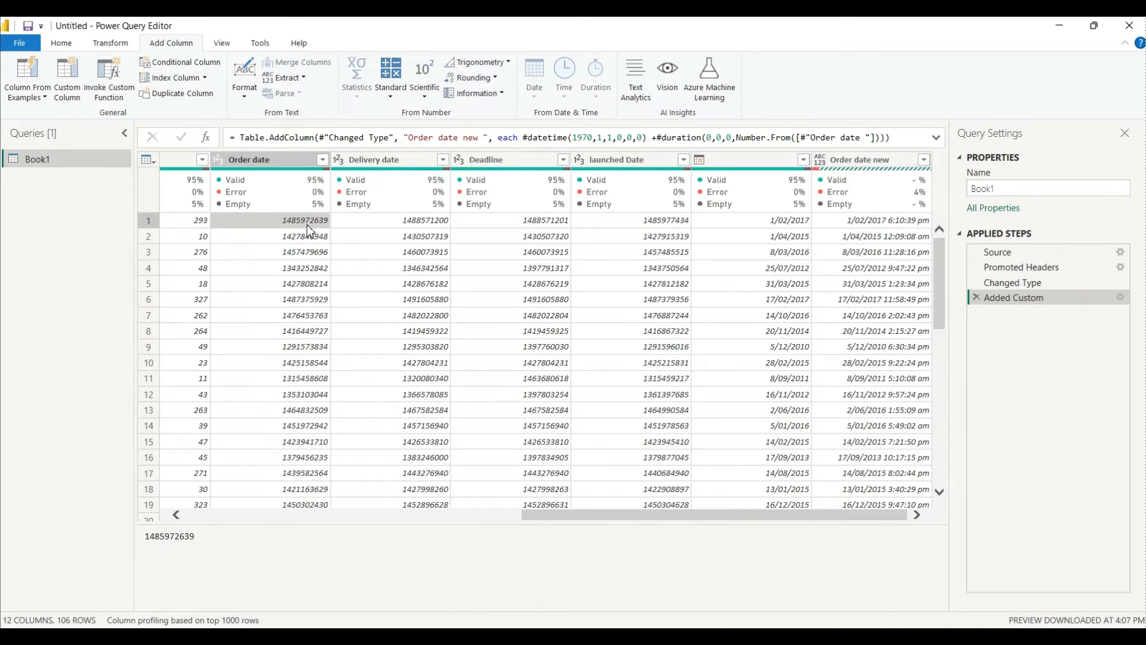
key(alt+Tab)
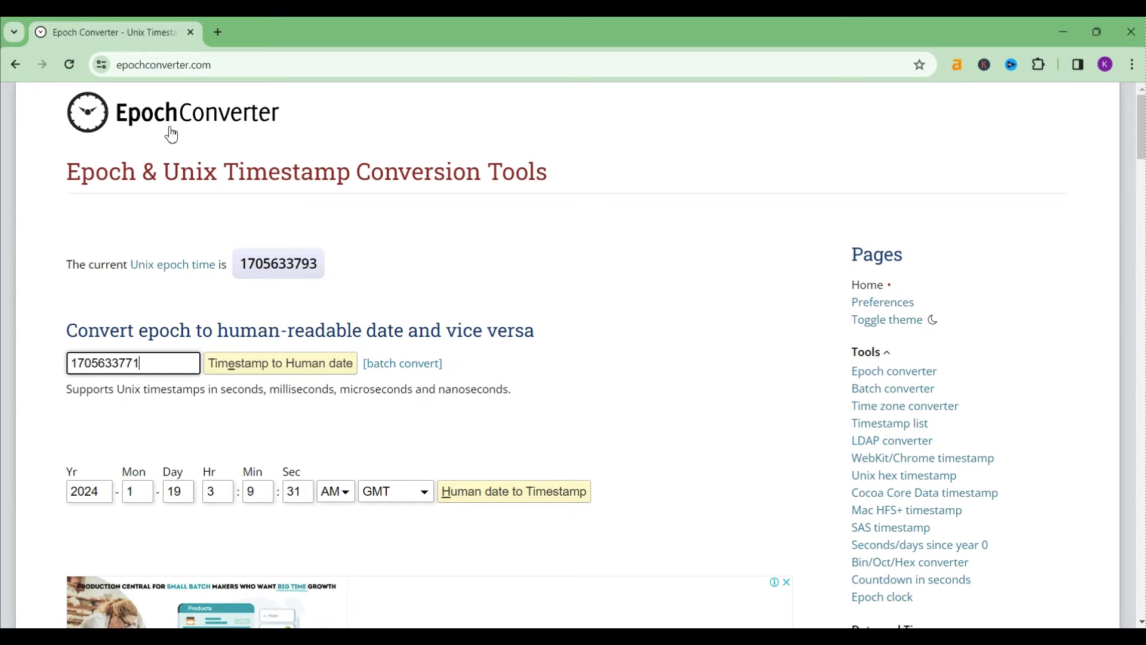
double_click(162, 361)
key(ctrl+v)
key(alt+Tab)
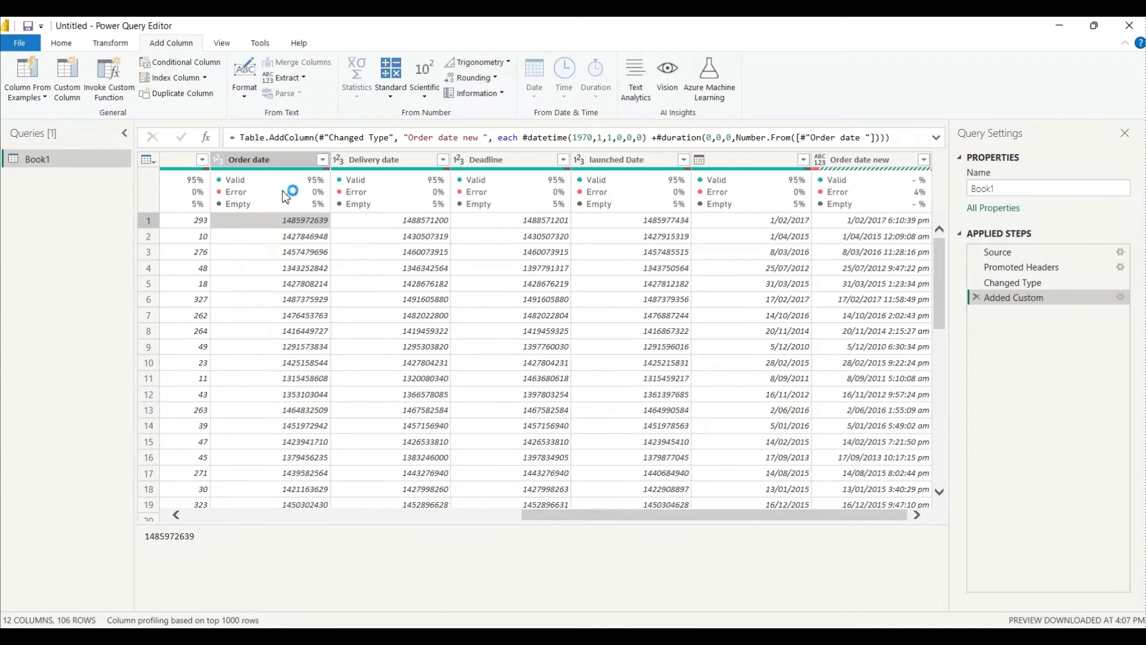
key(alt+Tab)
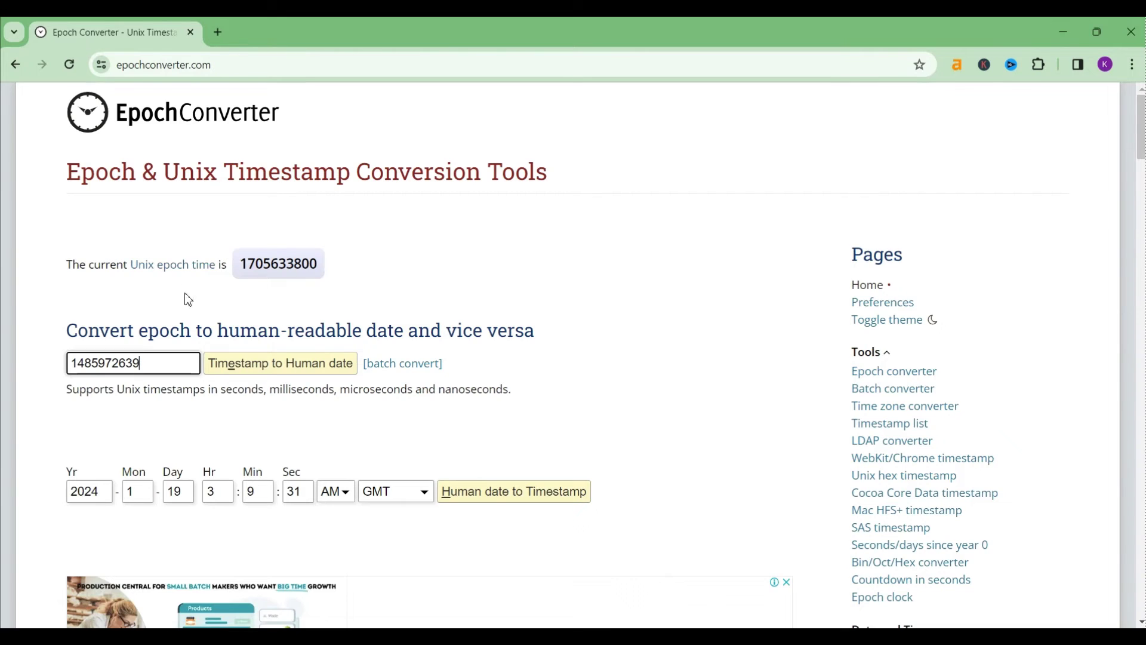
click(257, 369)
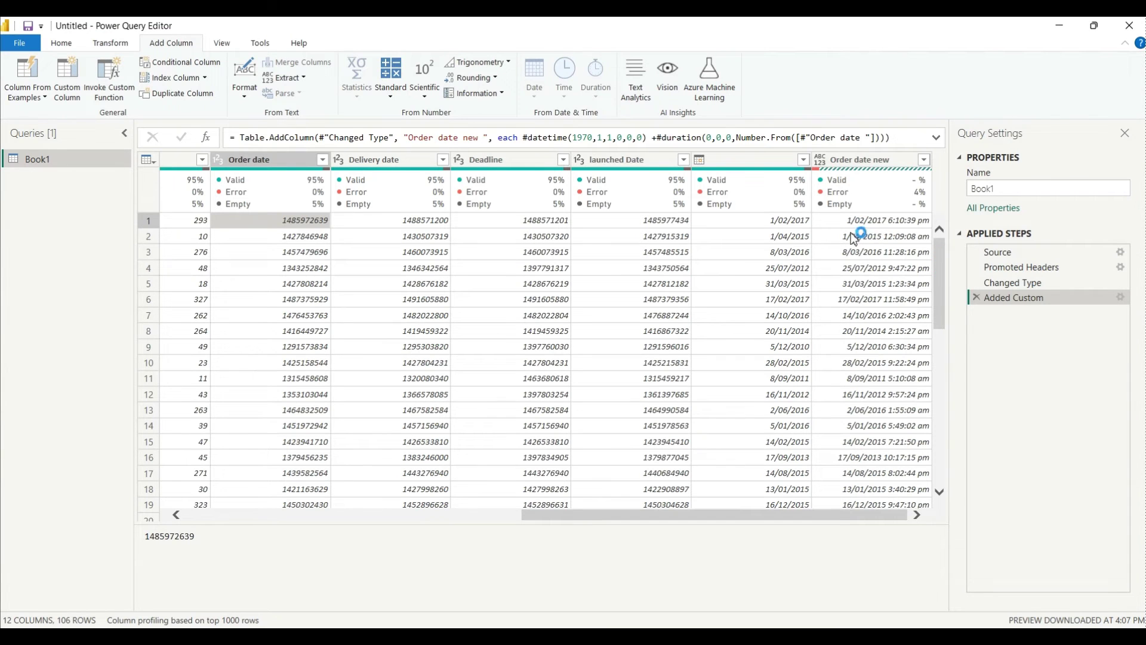
Step: Check the result against row 1 of Order date new and select the GMT and time-zone lines
click(902, 222)
key(alt+Tab)
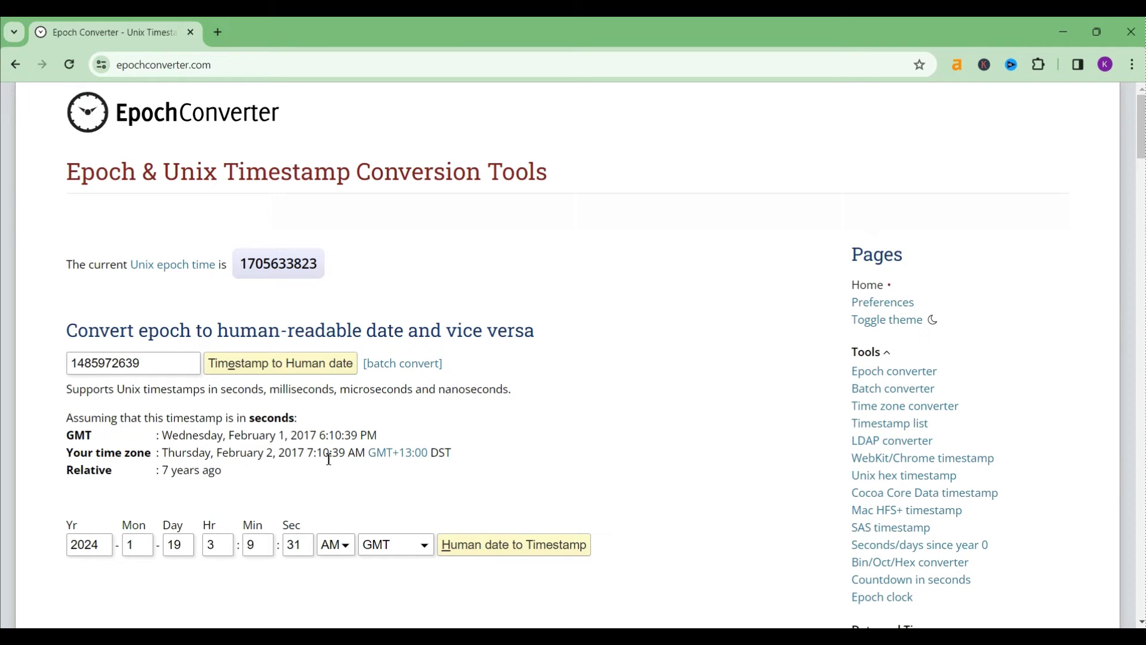
mouse_move(328, 458)
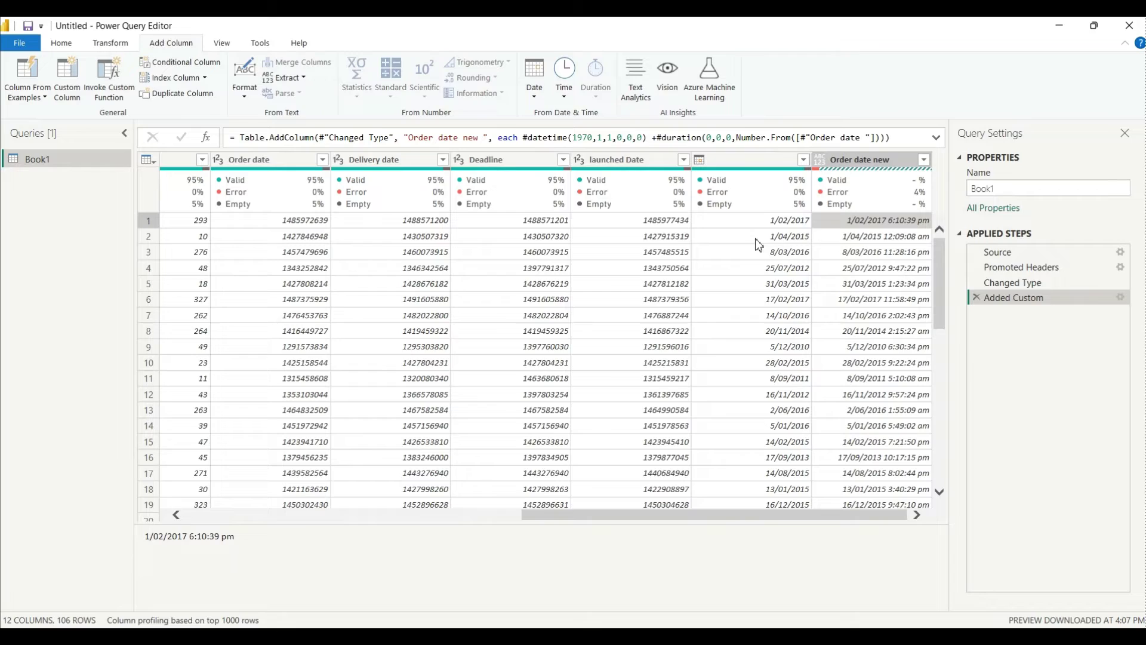
key(alt+Tab)
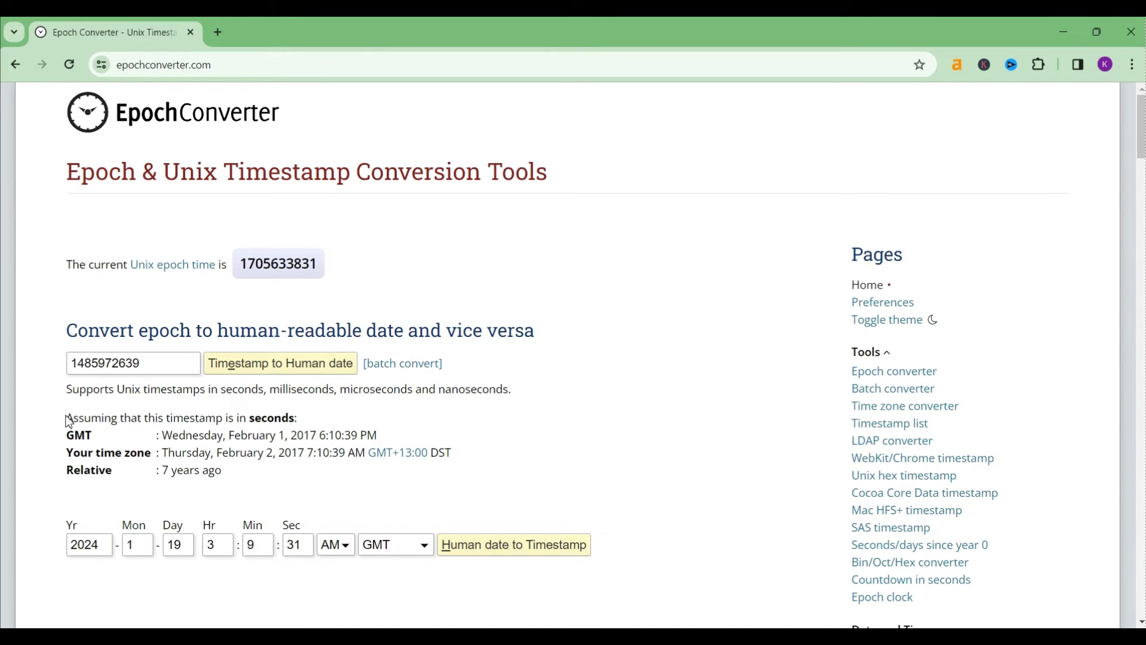
drag(67, 420, 454, 457)
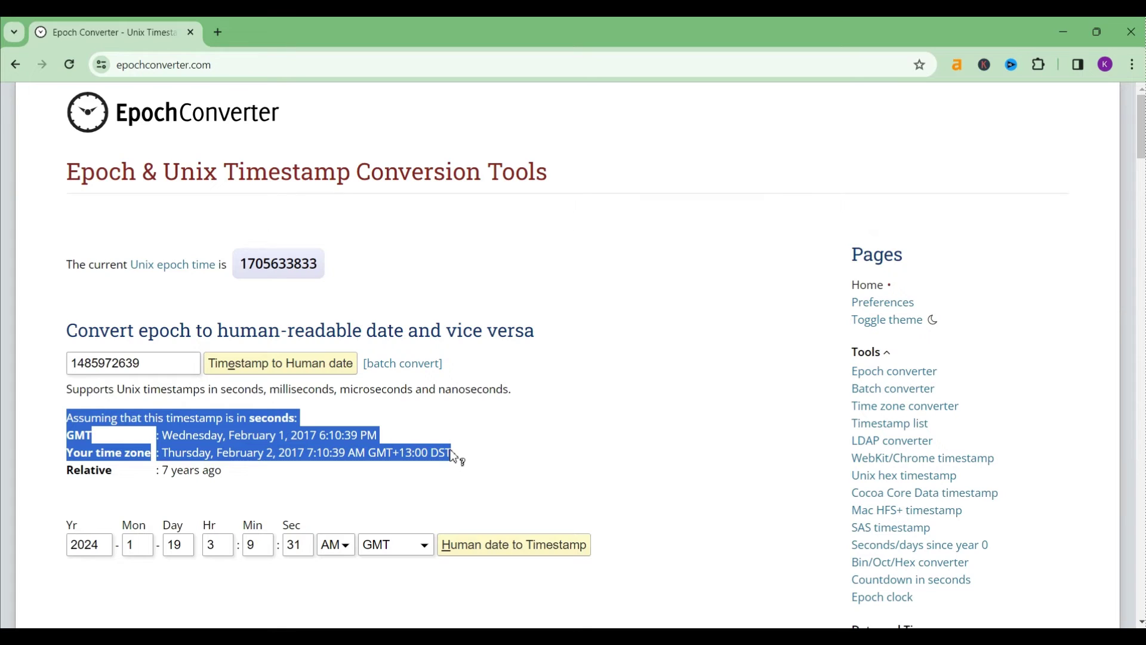
Step: Ask ChatGPT the time difference between the pasted GMT and GMT+13:00 results
click(218, 32)
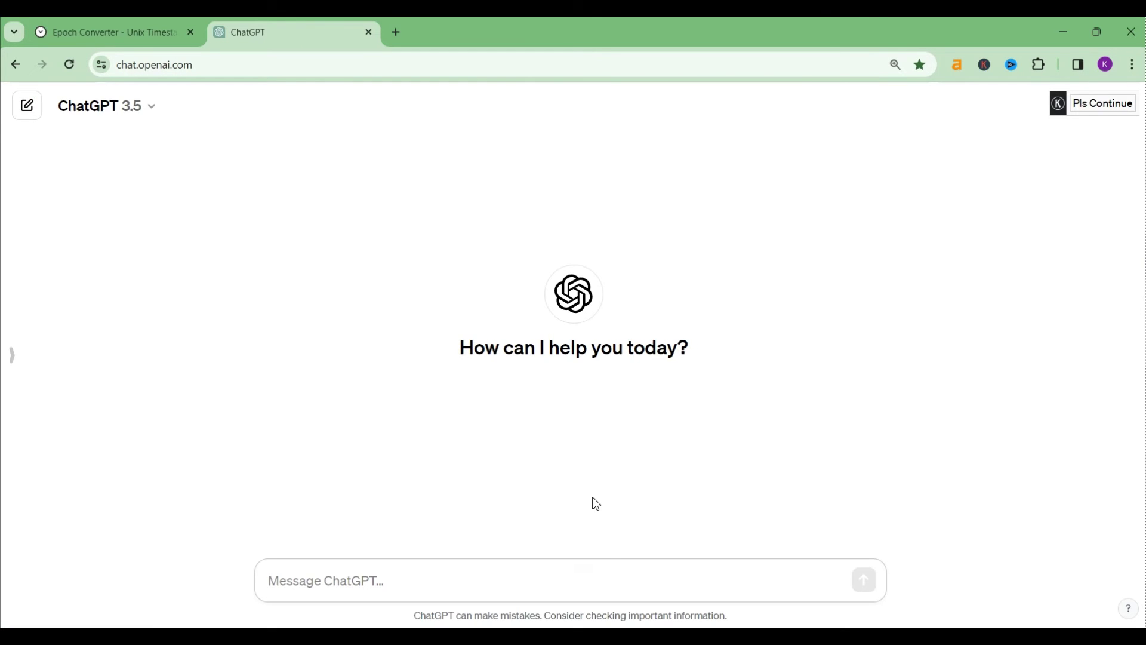
text(Assuming that this timestamp is in seconds: GMT: Wednesday, February 1, 2017 6:10:39 PM Your time zone: Thursday, February 2, 2017 7:10:39 AM GMT+13:00 DST)
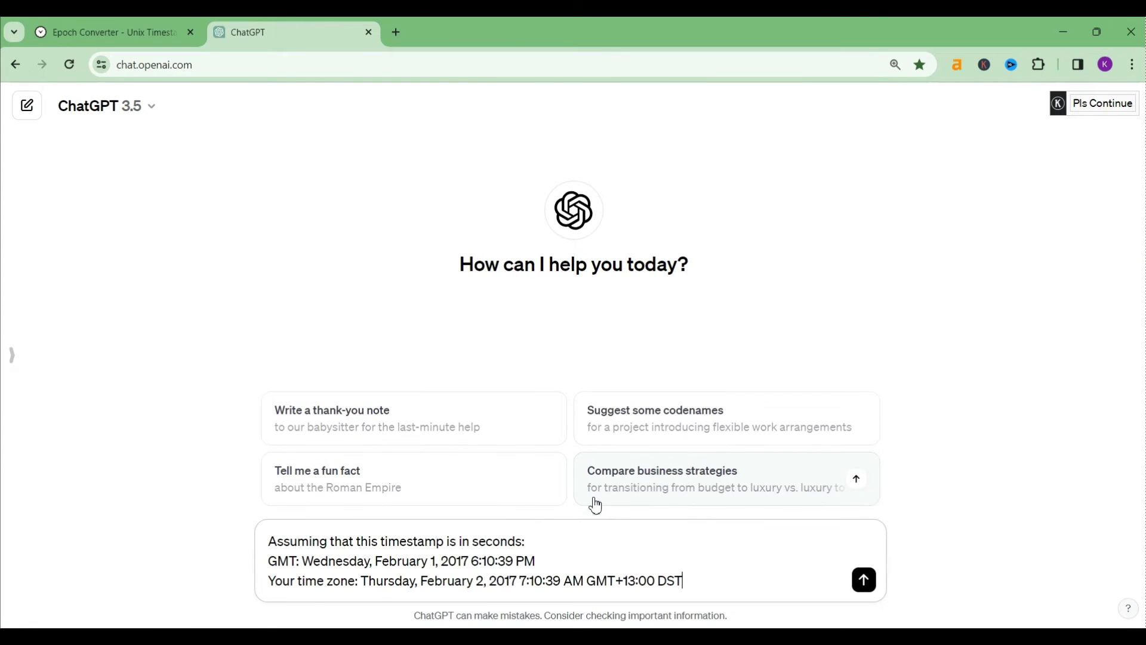
key(shift+Return)
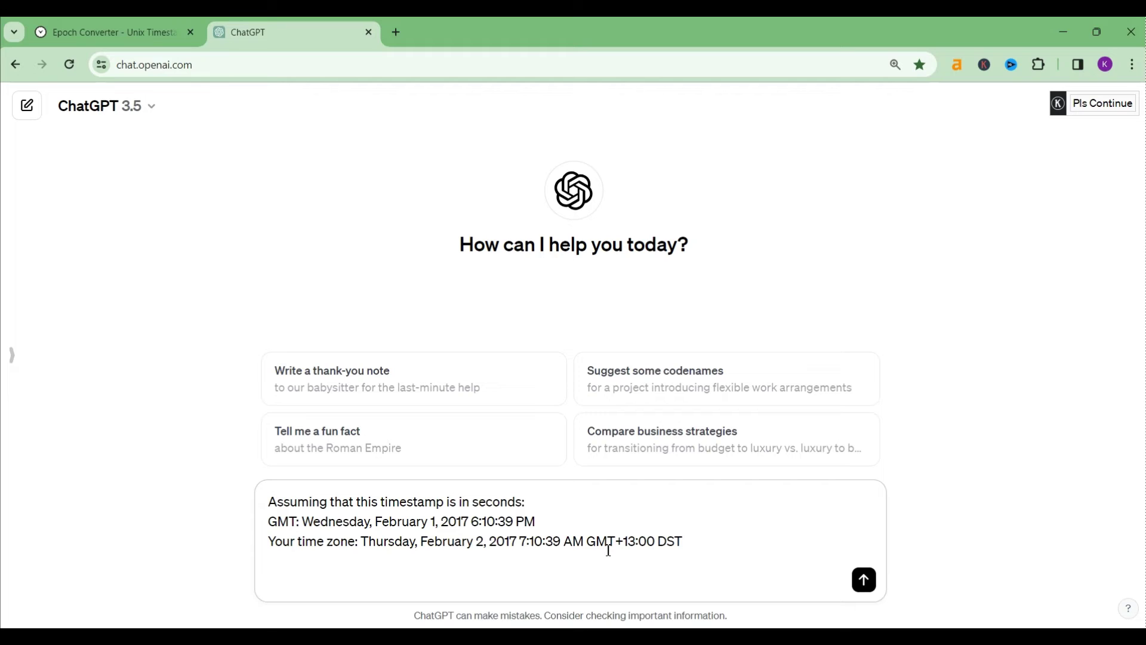
text(how much diffrence are there )
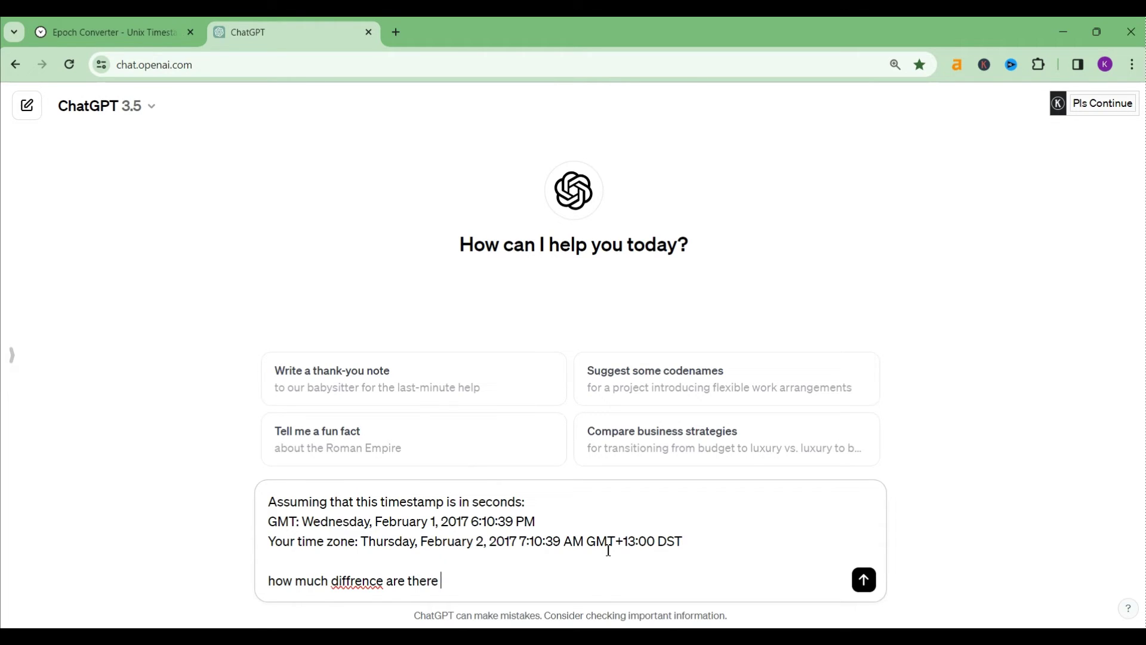
text(between both time zone)
key(Return)
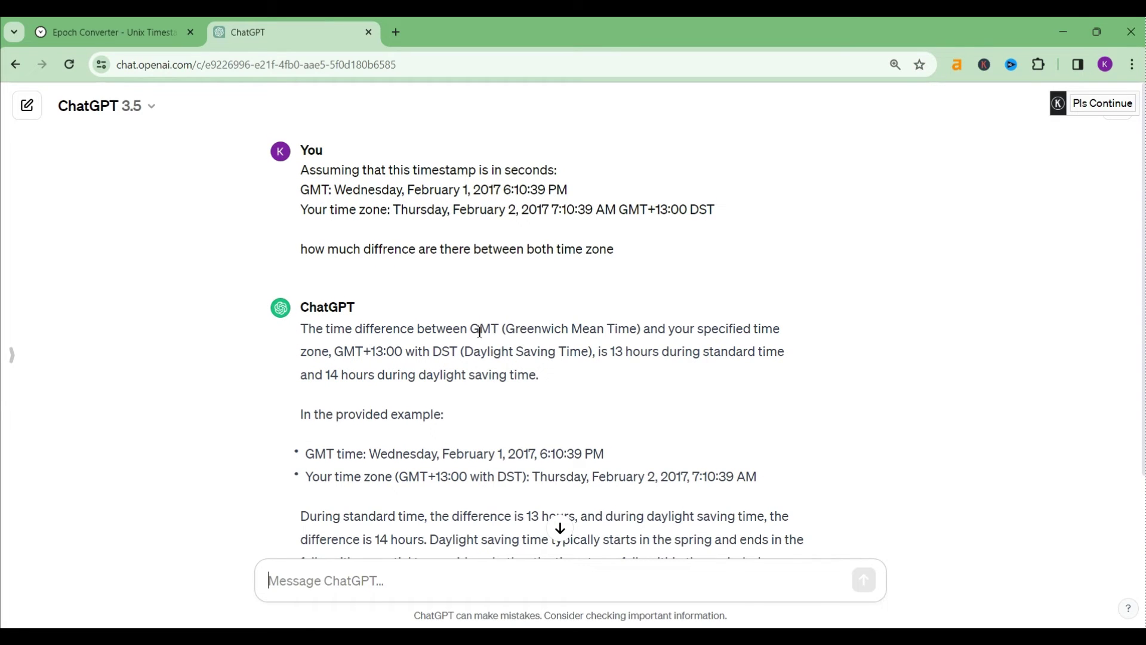
Step: Change Order date new's formula to #duration(0,+13,0,…) so row 1 reads 2/02/2017 7:10:39 am
click(621, 361)
click(879, 590)
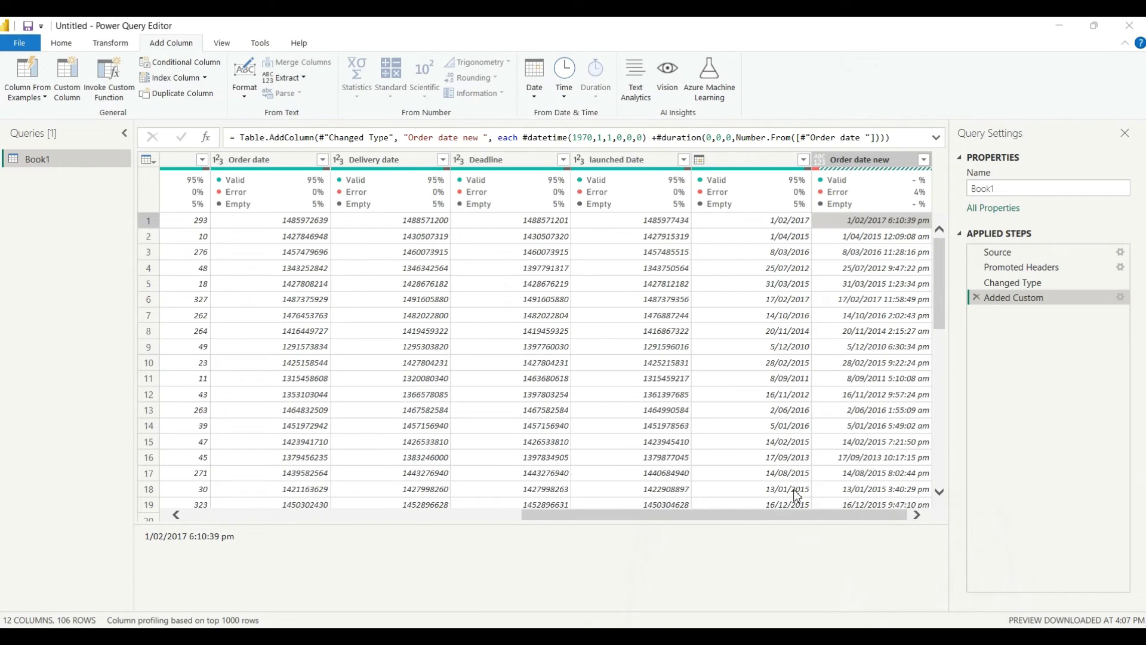
click(904, 160)
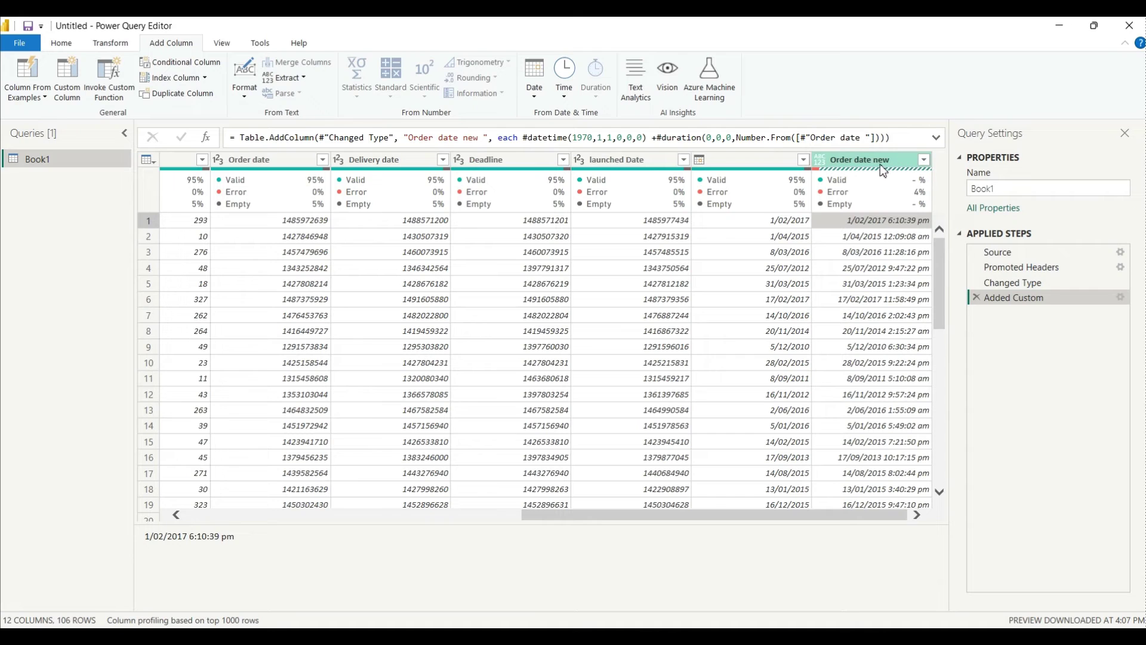
click(876, 162)
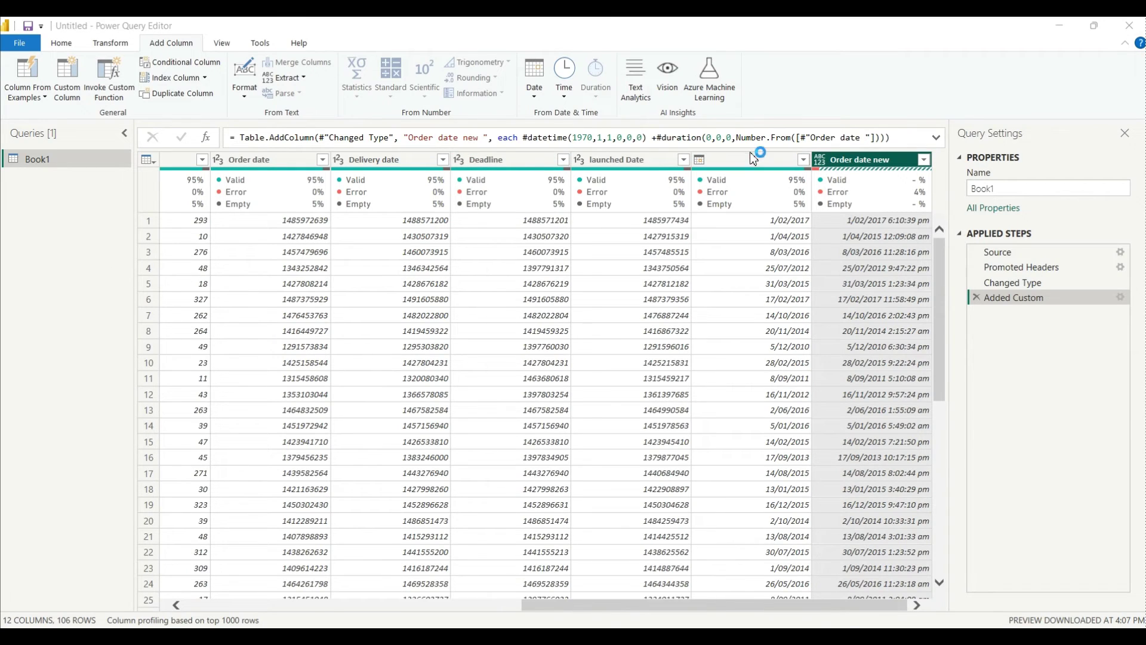
click(723, 138)
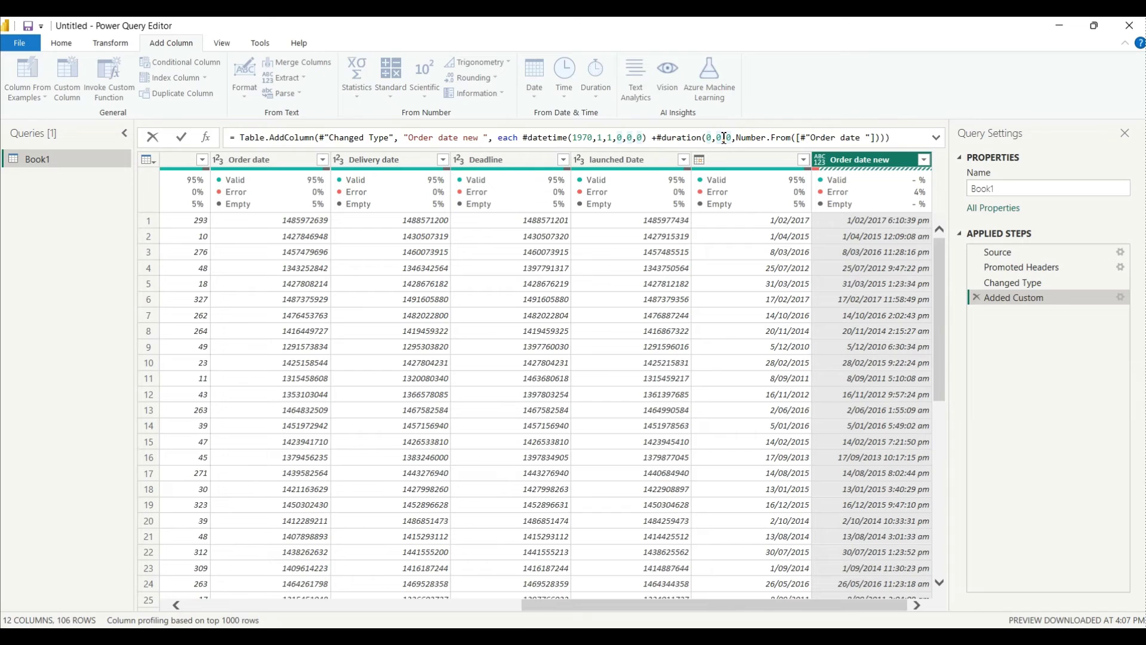
key(BackSpace)
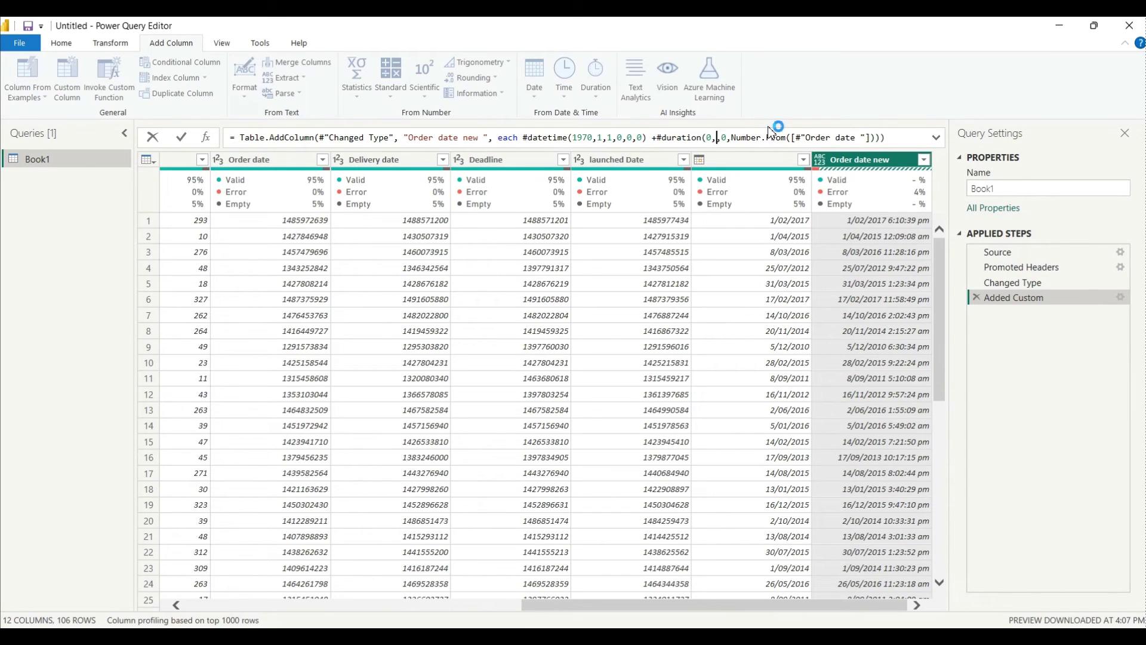
text(+1)
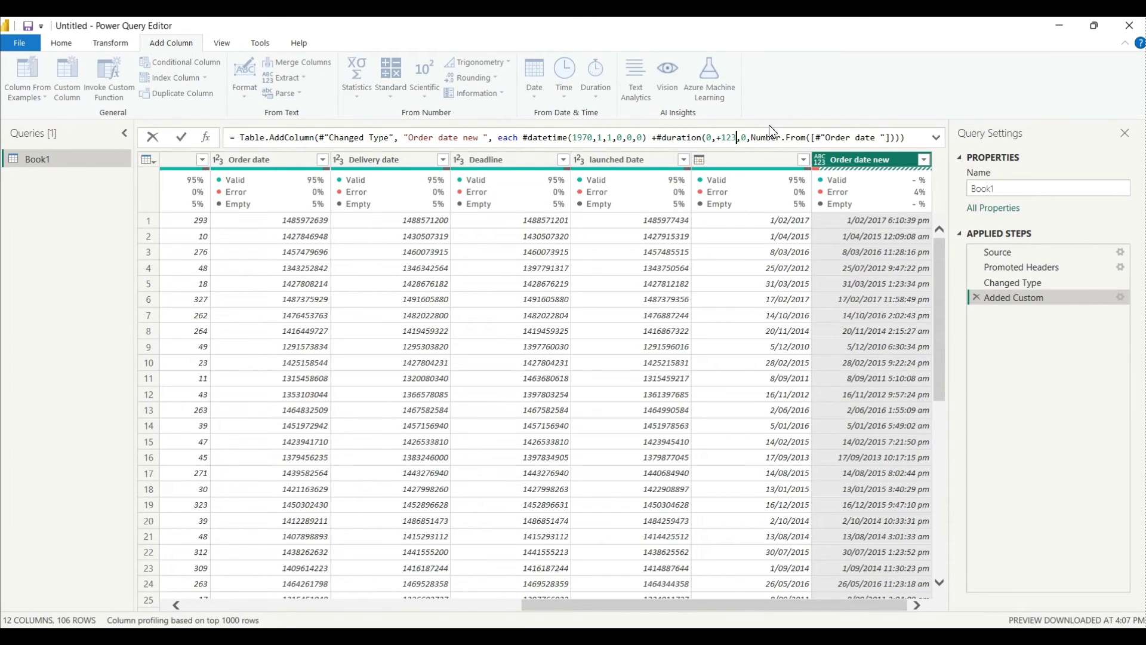
text(3)
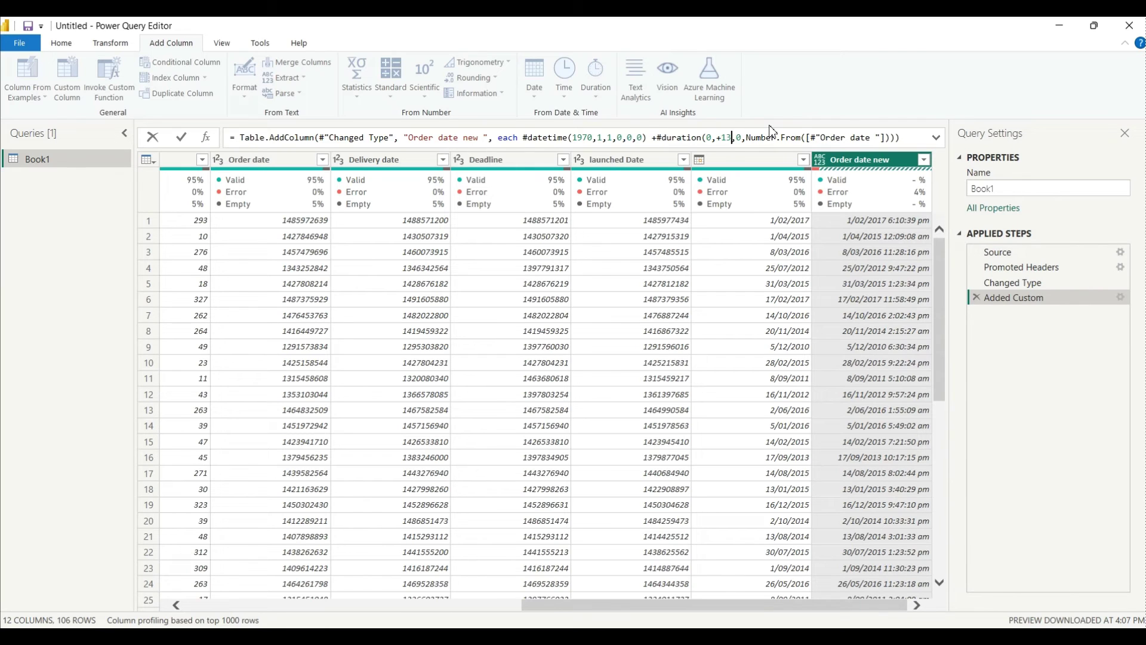
key(Return)
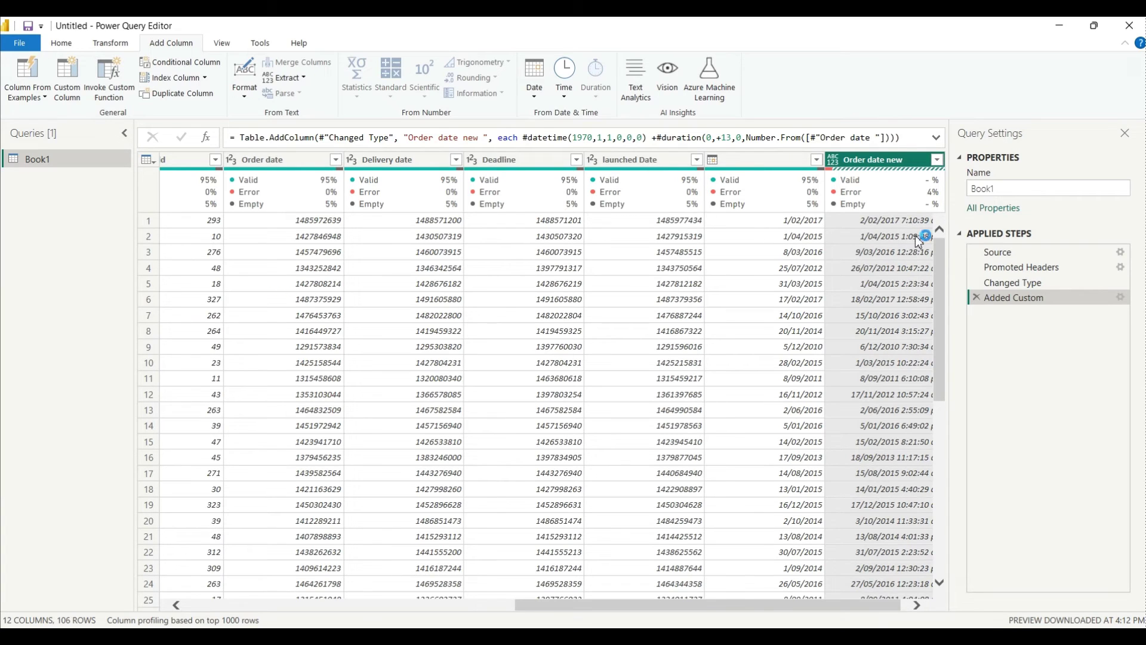
drag(850, 604, 921, 608)
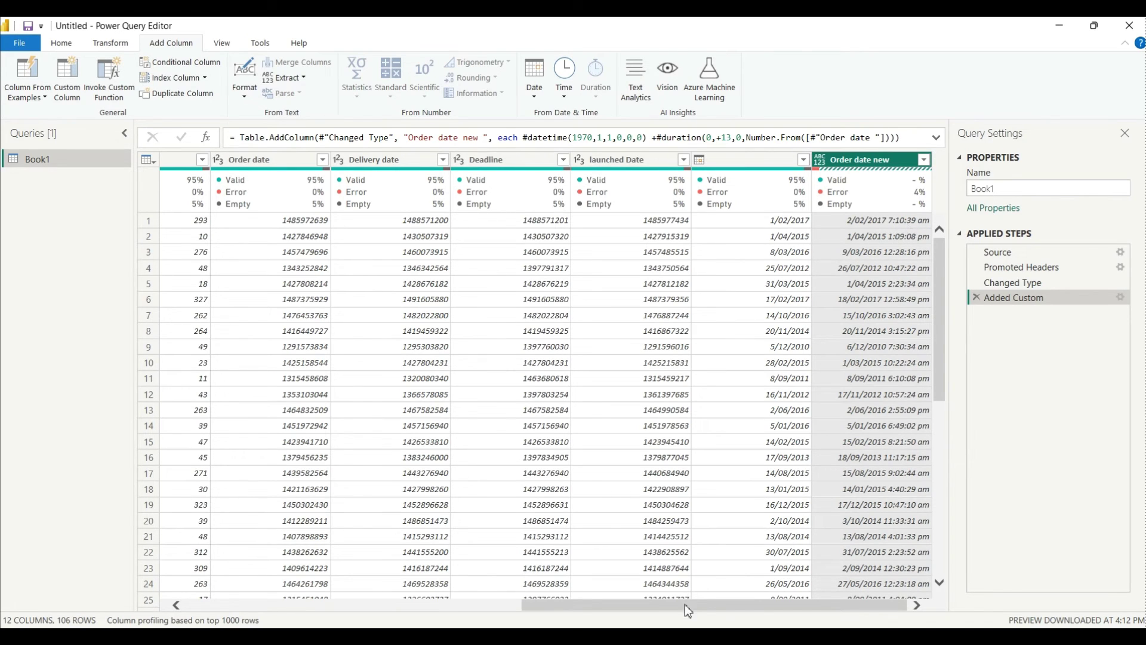
key(alt+Tab)
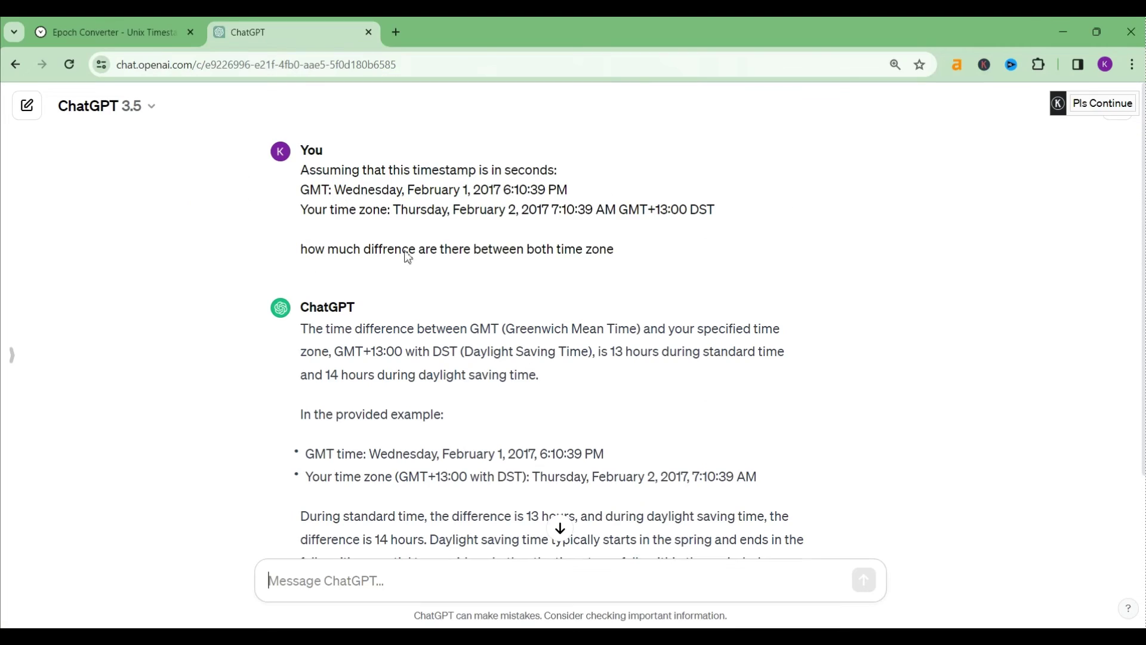
click(155, 39)
click(502, 448)
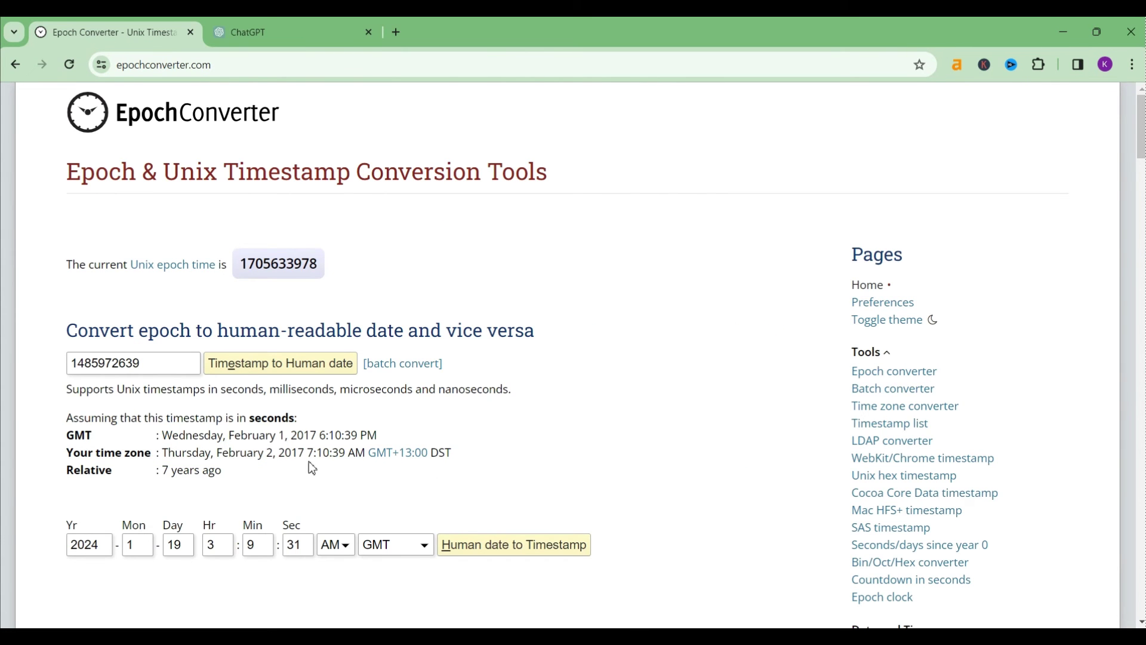
key(alt+Tab)
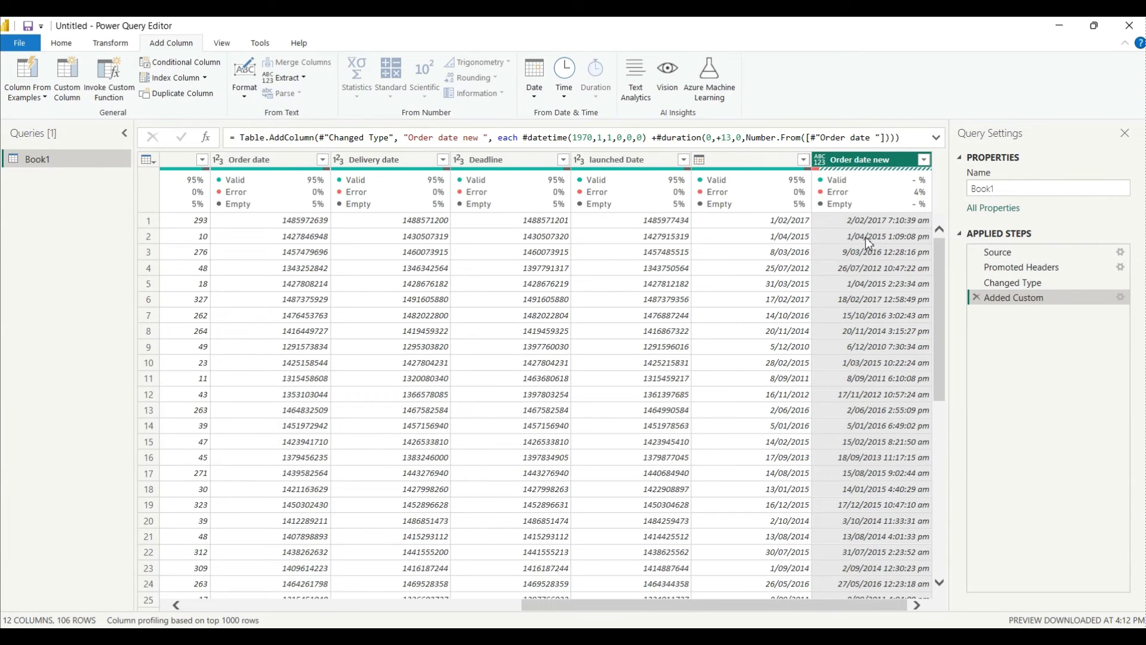
click(60, 43)
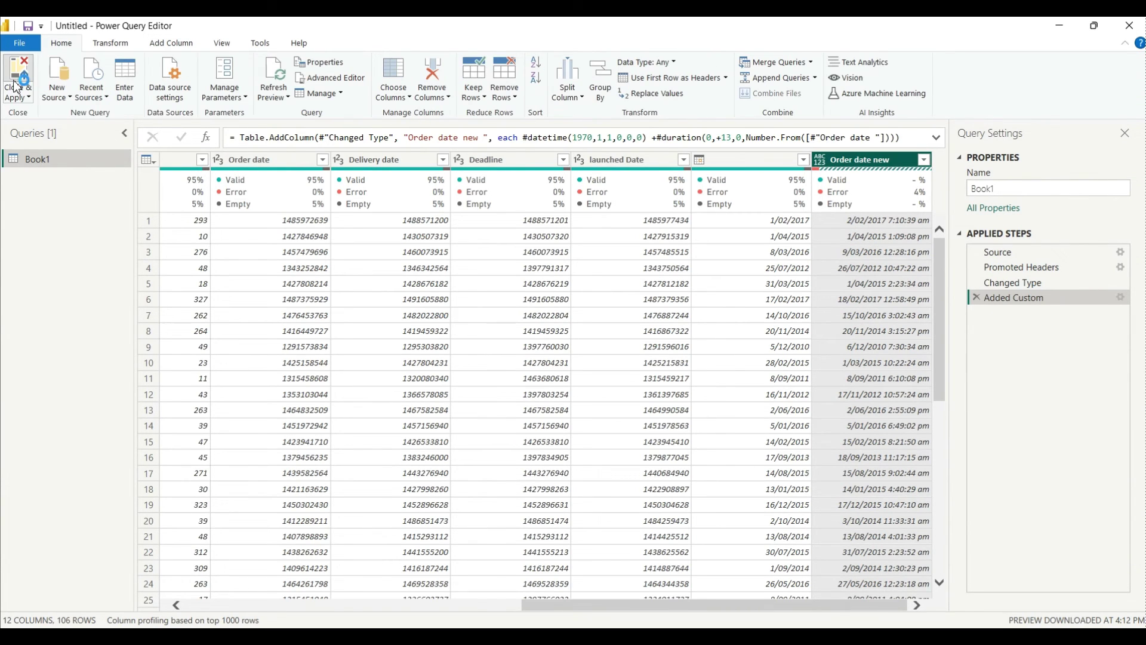
key(alt+Tab)
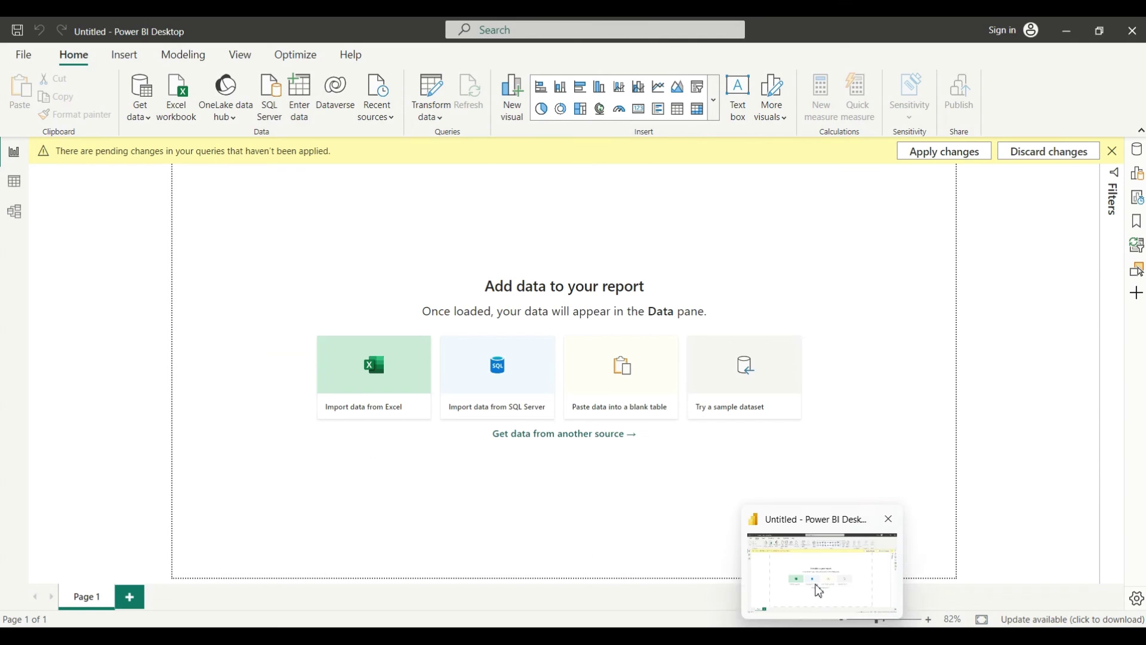
click(801, 583)
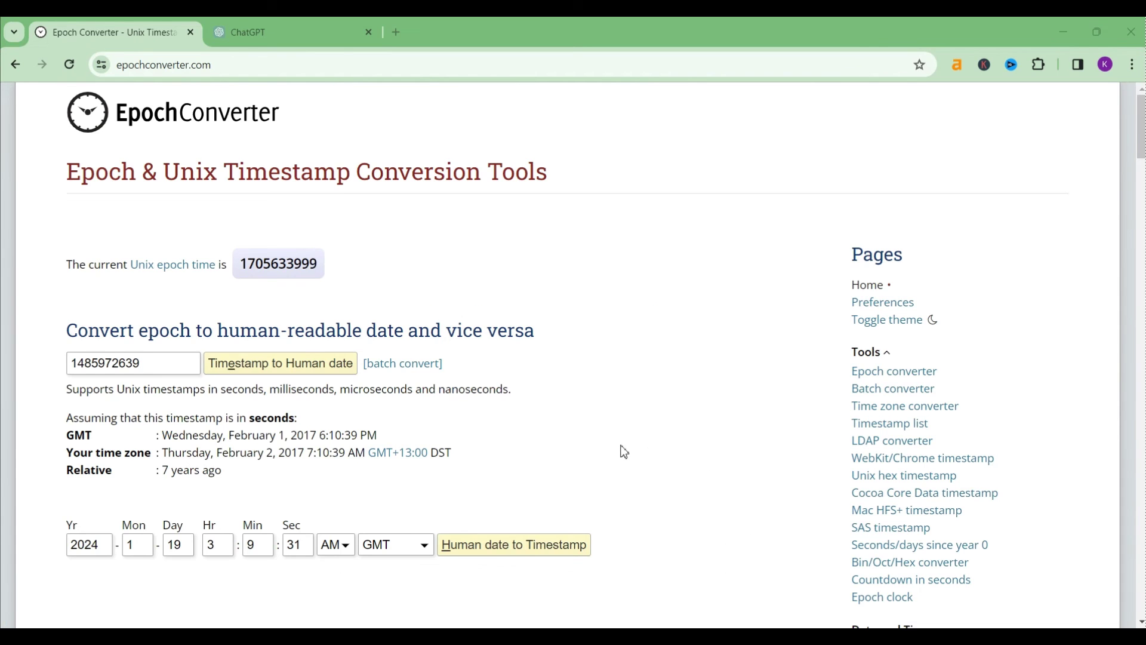